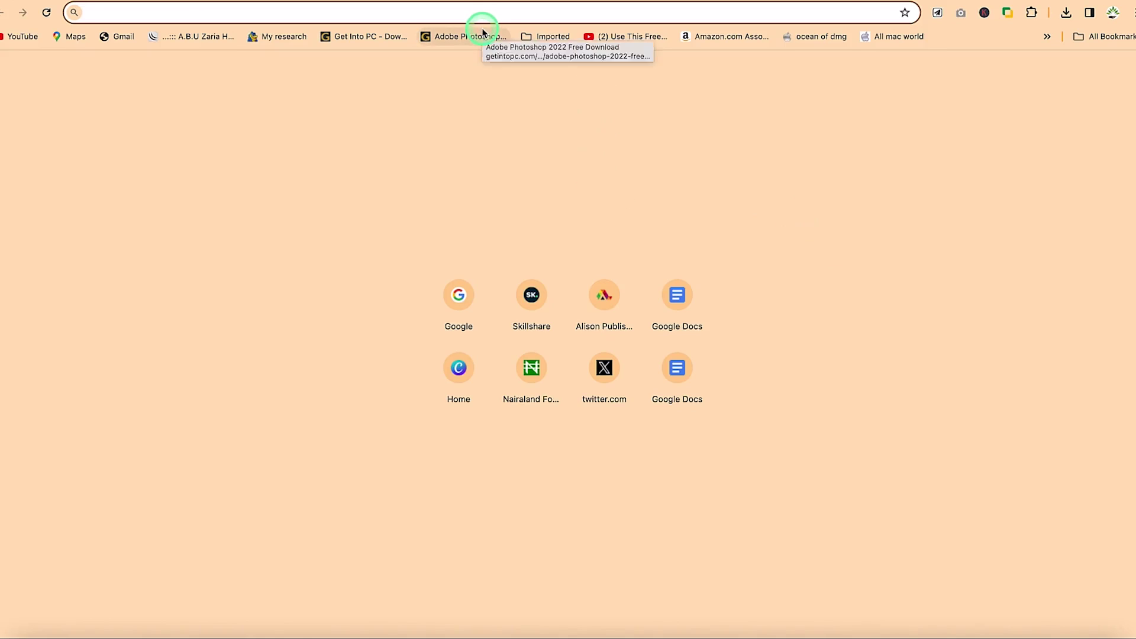
Search Google for 'handbrake' and open the 'HandBrake: Open Source Video Transcoder' result at handbrake.fr.
{"action": "type", "text": "google.com"}
{"action": "key", "text": "Return"}
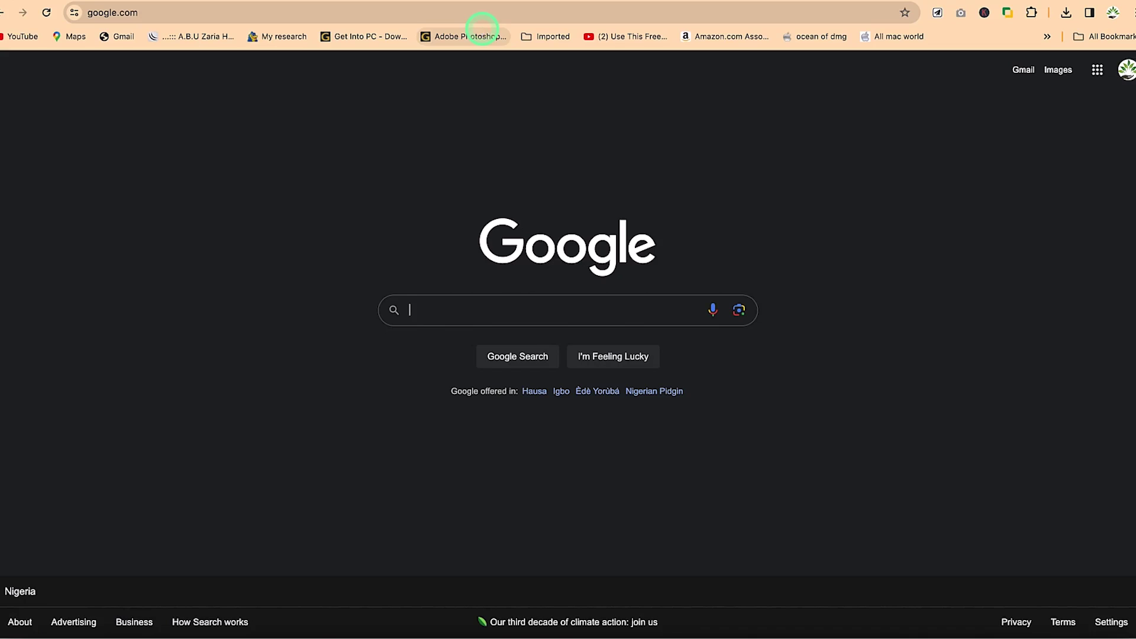
{"action": "type", "text": "handbrake"}
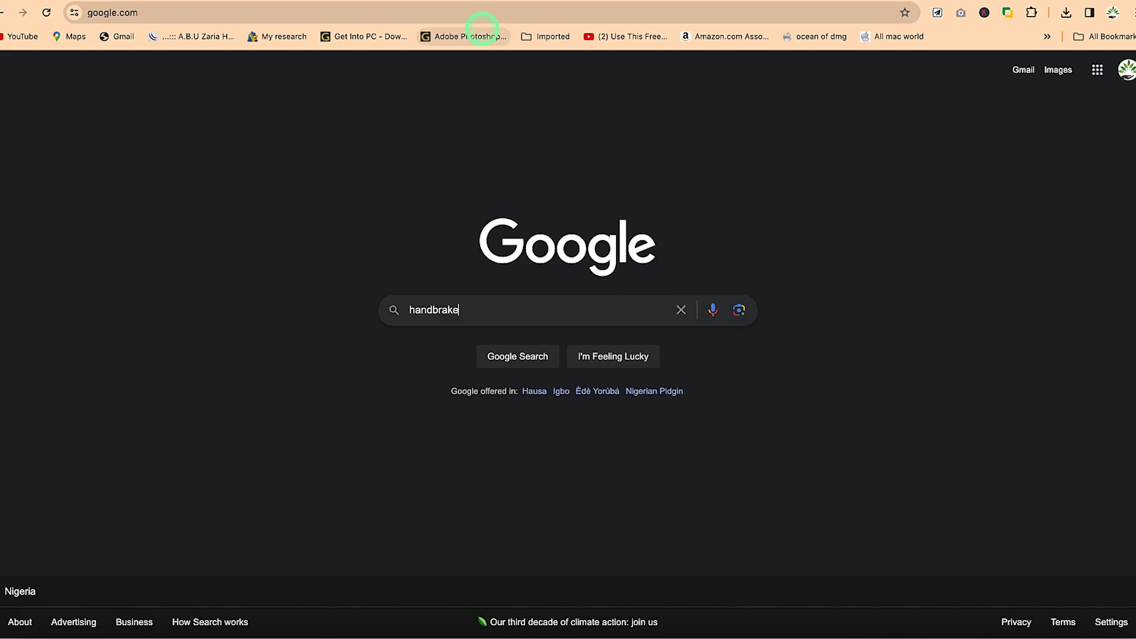
{"action": "key", "text": "Return"}
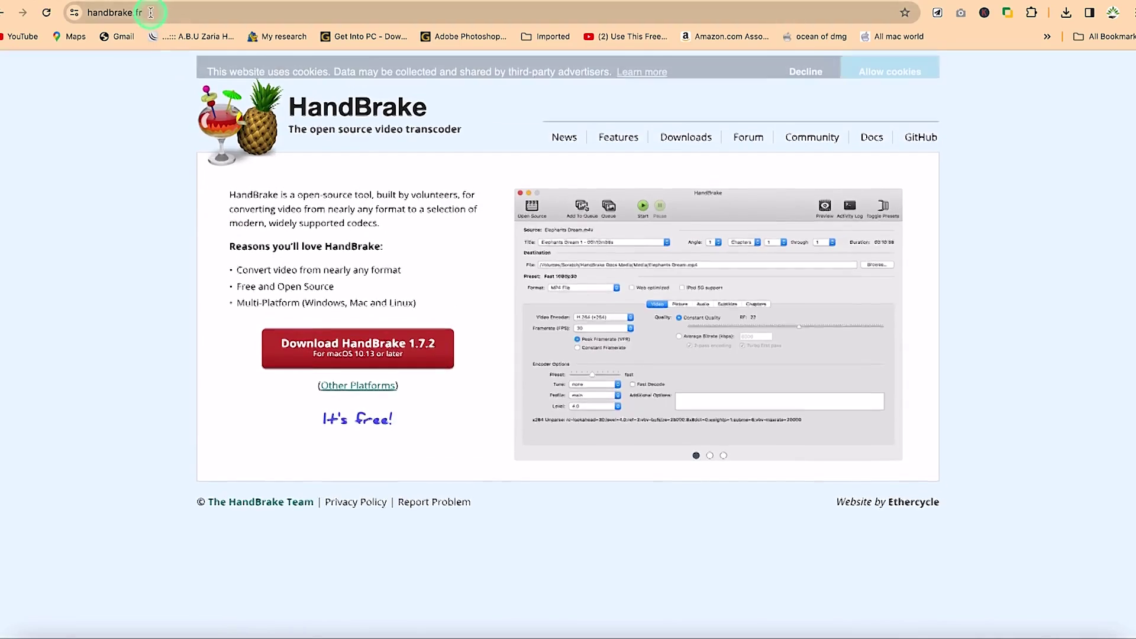
{"action": "left_click", "coordinate": [151, 13]}
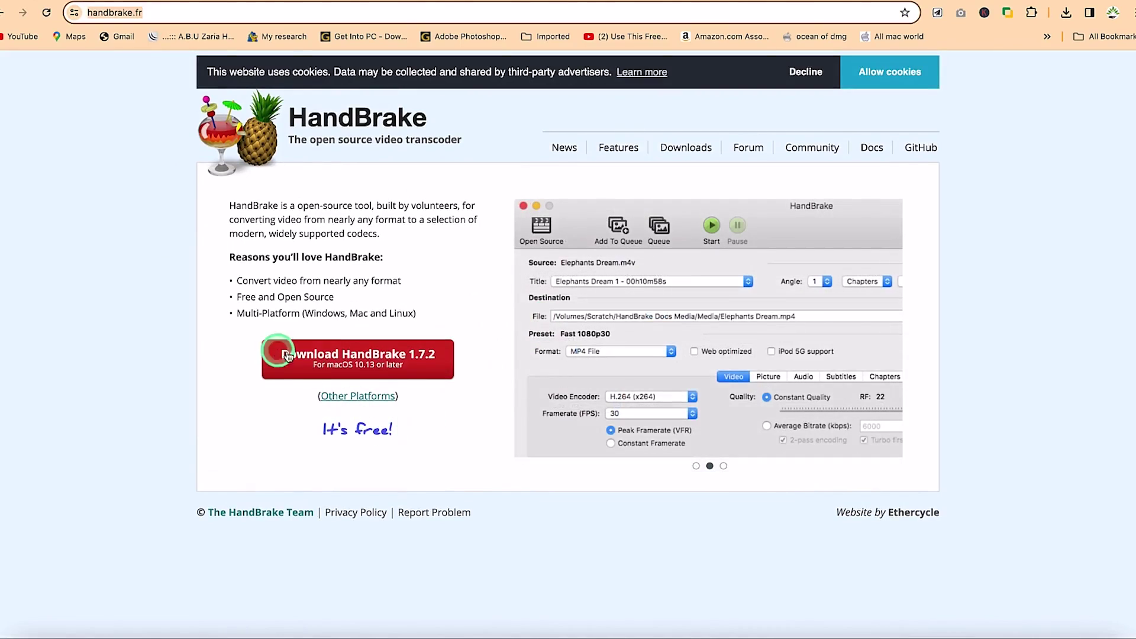
Download HandBrake 1.7.2 for macOS with the red download button.
{"action": "left_click", "coordinate": [444, 377]}
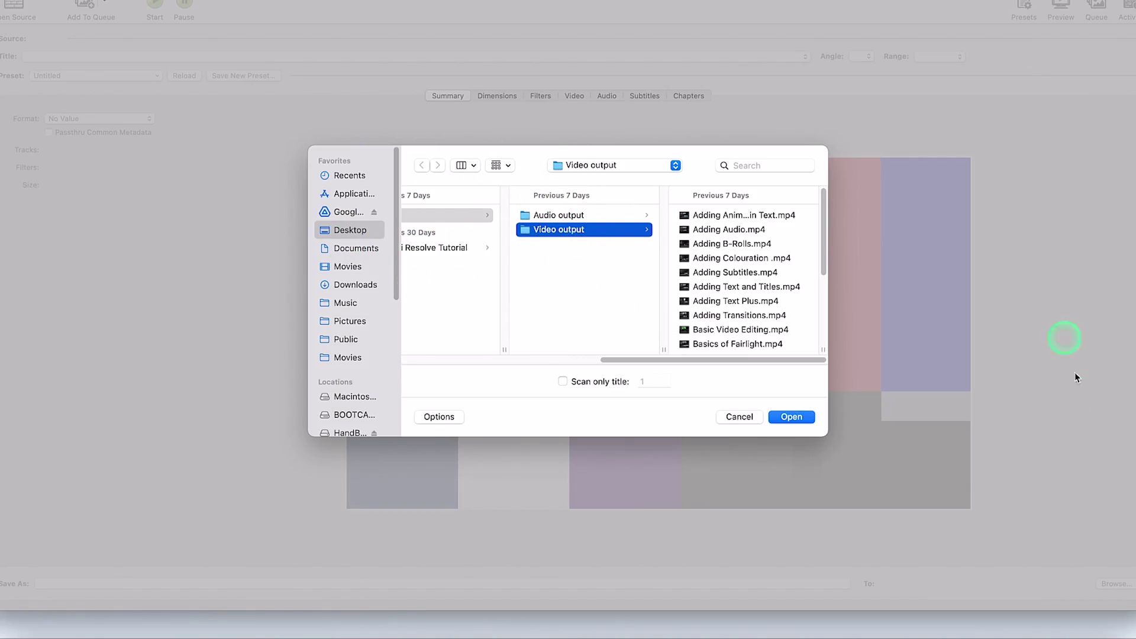
Dismiss the first file picker, then load 'Adding Animations and Keyframes in Text.mp4' from Video output.
{"action": "left_click", "coordinate": [599, 322]}
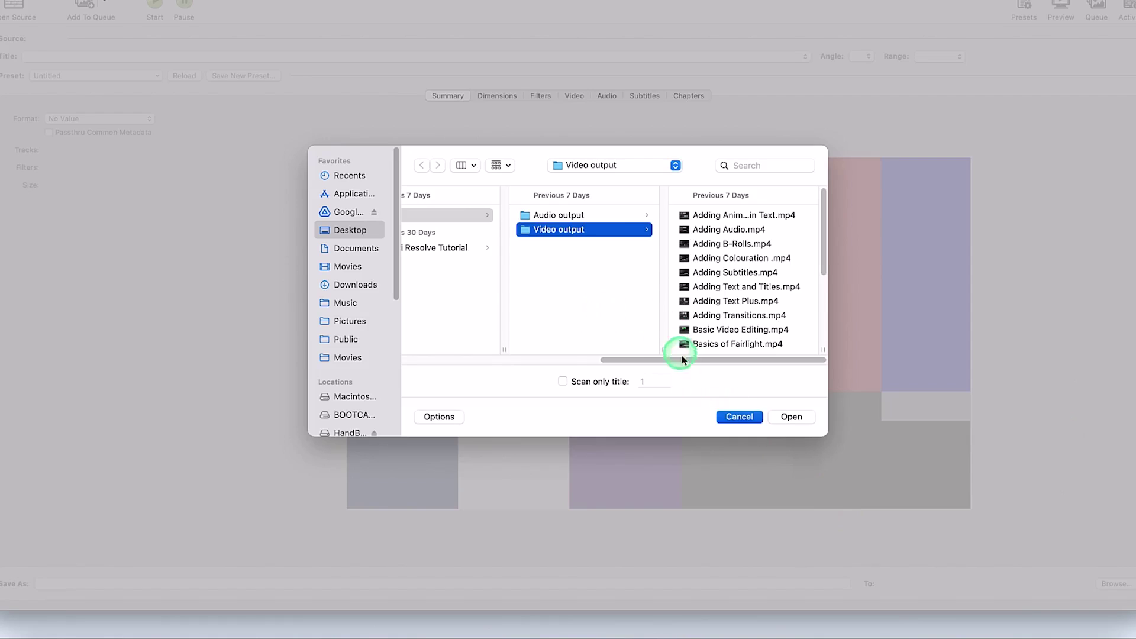
{"action": "left_click", "coordinate": [736, 414]}
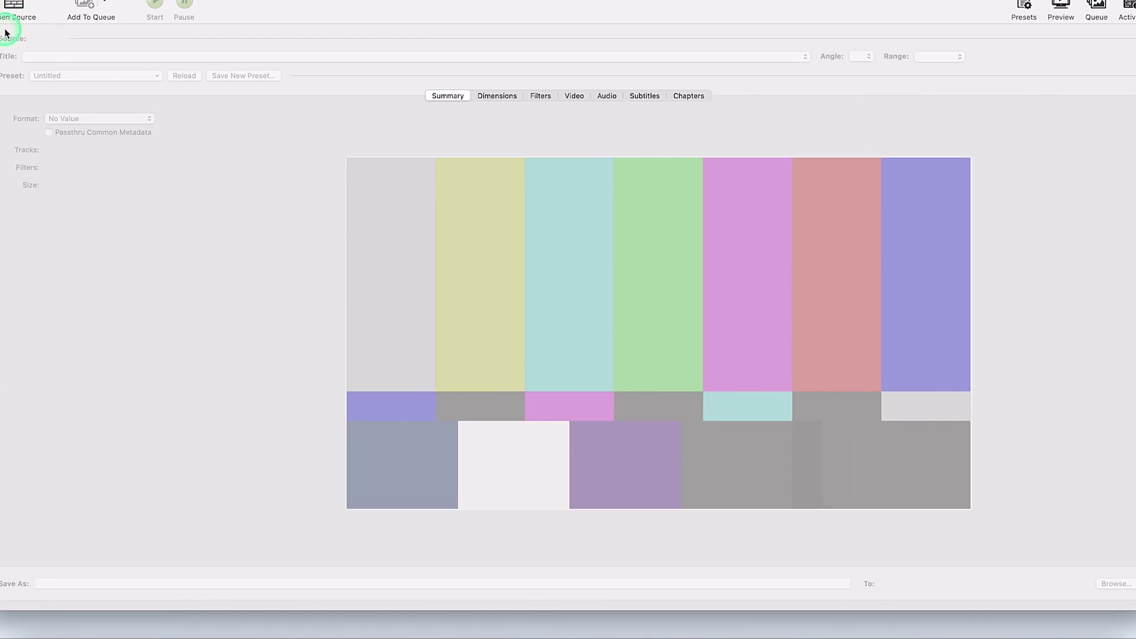
{"action": "left_click", "coordinate": [14, 8]}
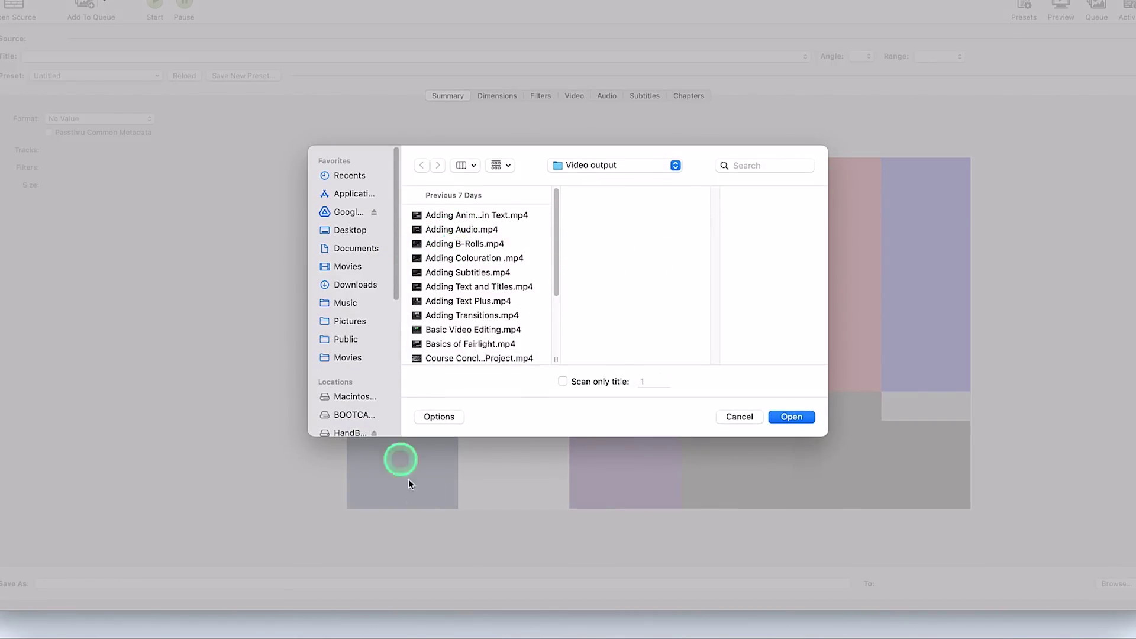
{"action": "left_click", "coordinate": [474, 215]}
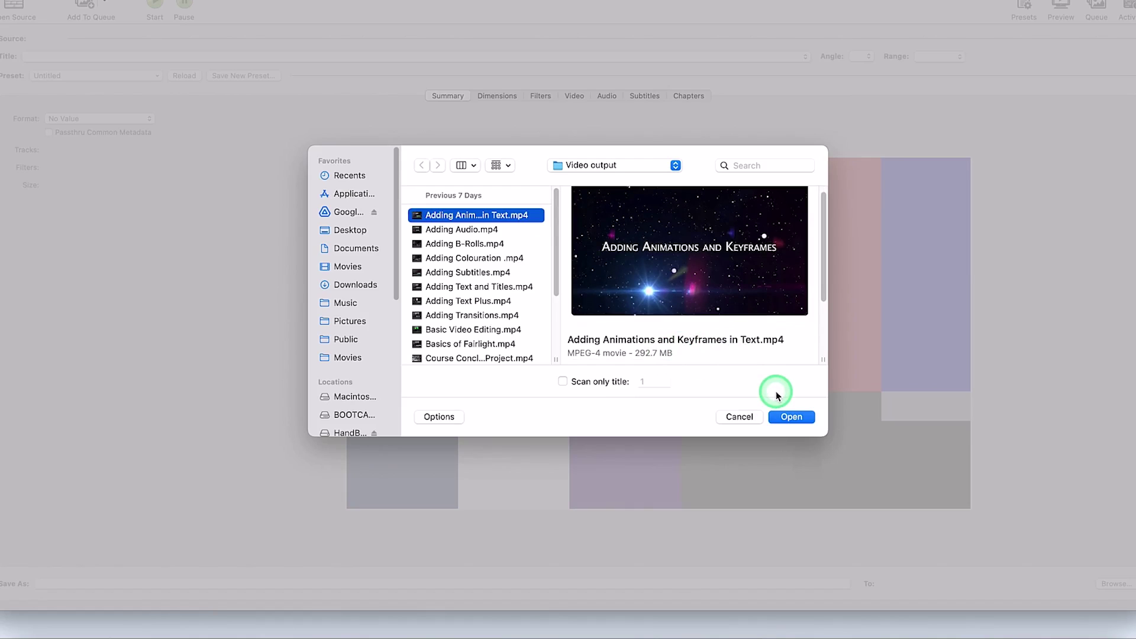
{"action": "left_click", "coordinate": [787, 422]}
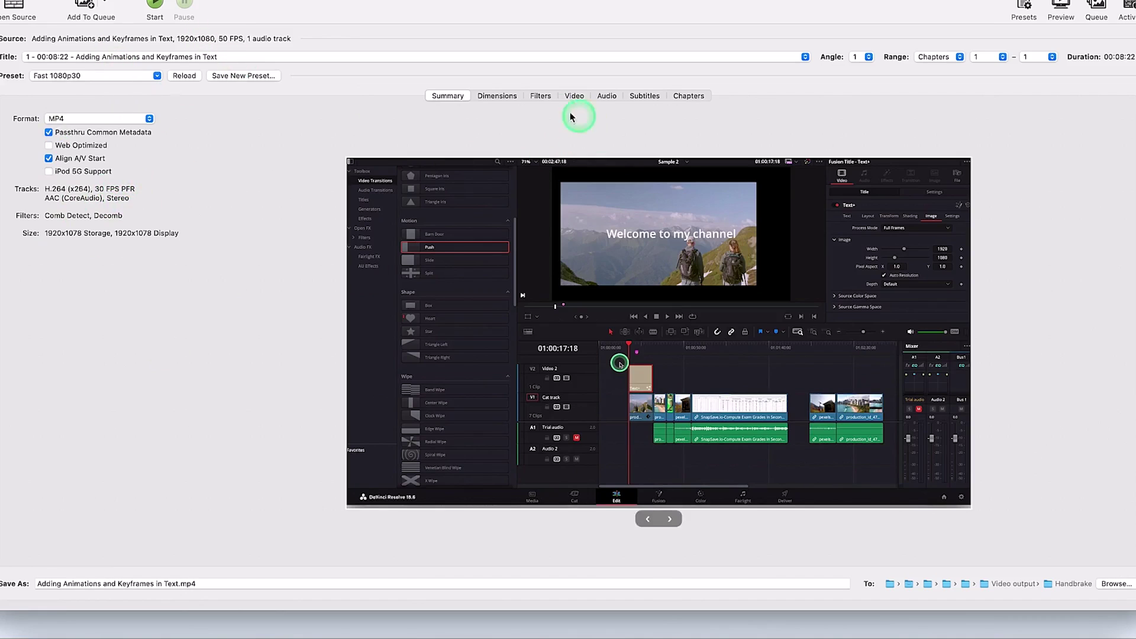
Check the Dimensions and Filters settings, ending on the Video tab: H.264 (x264), 30 FPS, RF 22.
{"action": "left_click", "coordinate": [496, 97]}
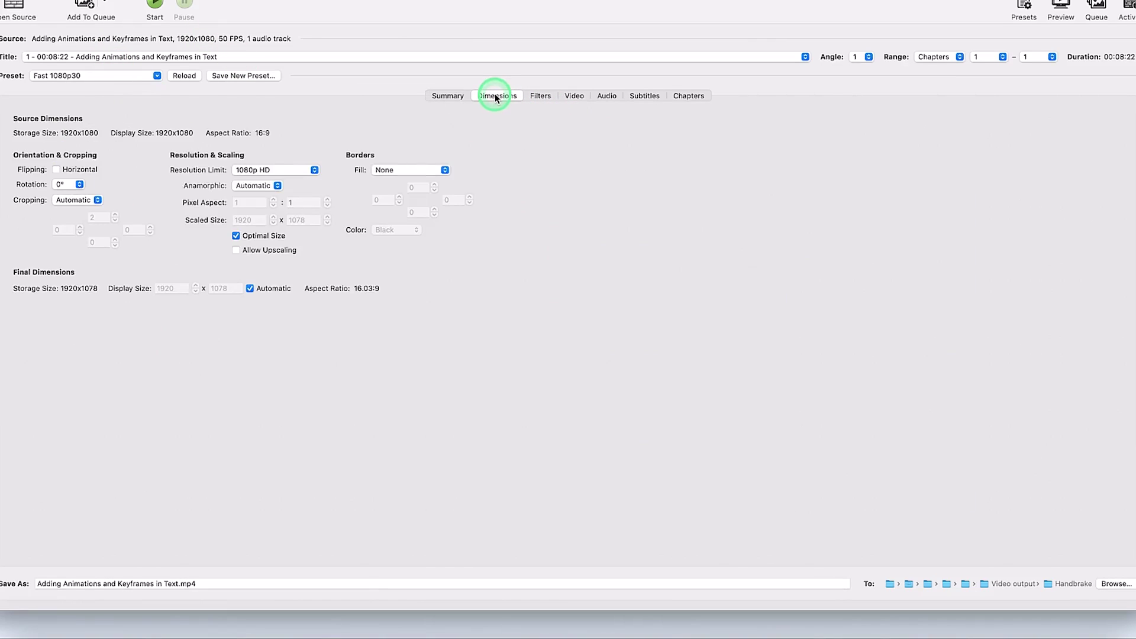
{"action": "left_click", "coordinate": [544, 97]}
{"action": "left_click", "coordinate": [573, 97]}
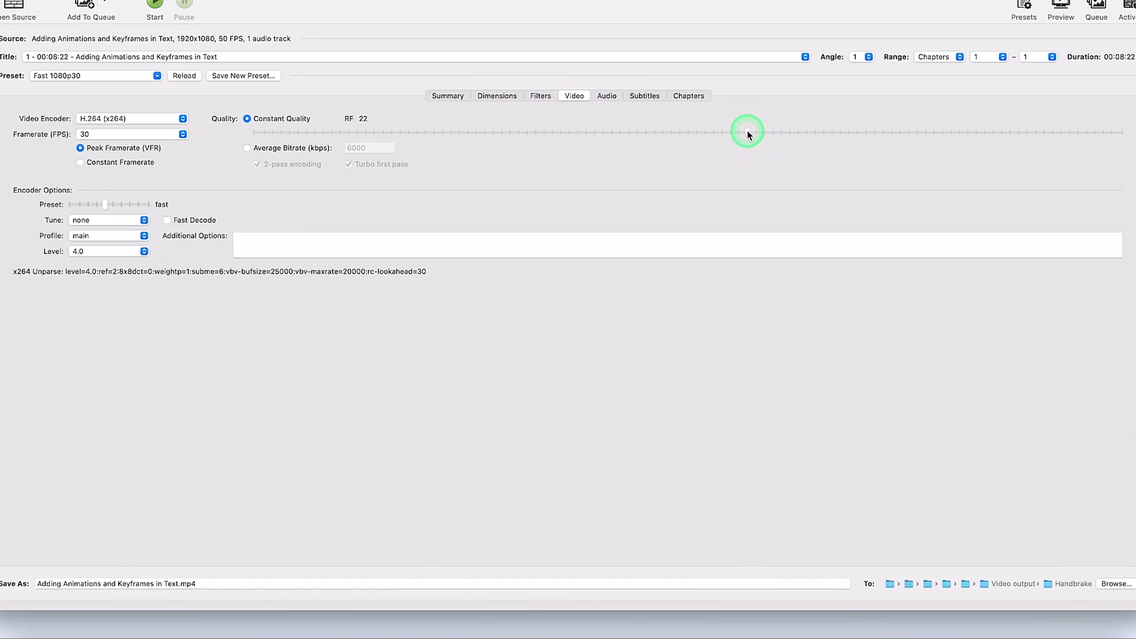
Adjust the Constant Quality slider until it reads exactly RF 22.
{"action": "left_click_drag", "start_coordinate": [747, 131], "coordinate": [865, 136]}
{"action": "left_click_drag", "start_coordinate": [860, 137], "coordinate": [747, 138]}
{"action": "left_click", "coordinate": [743, 133]}
{"action": "left_click_drag", "start_coordinate": [745, 135], "coordinate": [747, 136]}
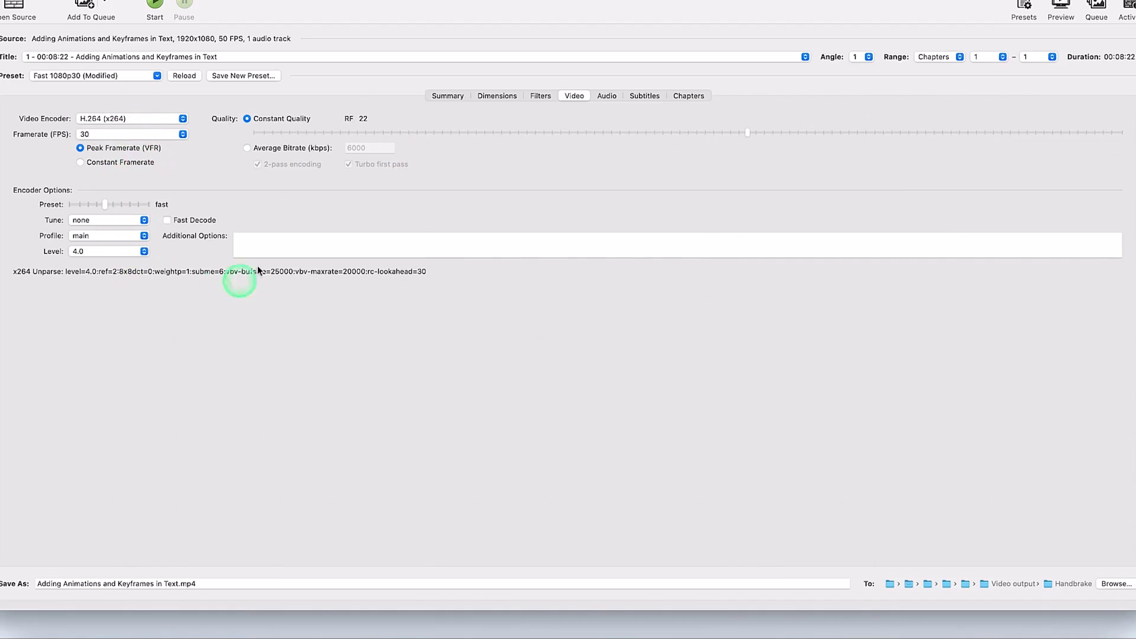
{"action": "left_click", "coordinate": [610, 96]}
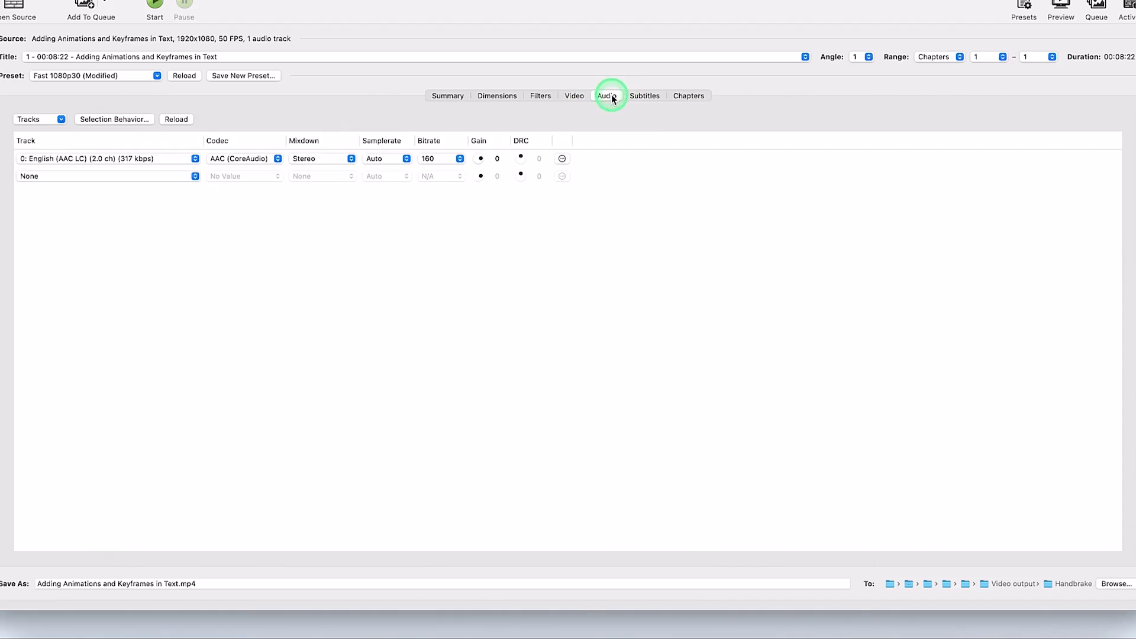
{"action": "left_click", "coordinate": [645, 97]}
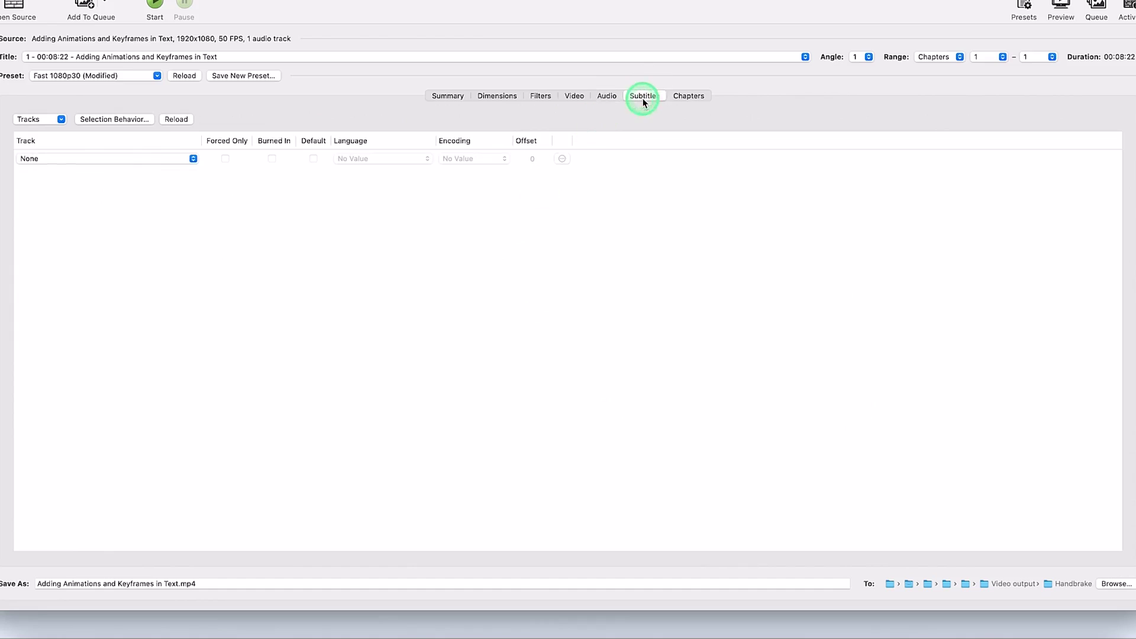
{"action": "left_click", "coordinate": [679, 98]}
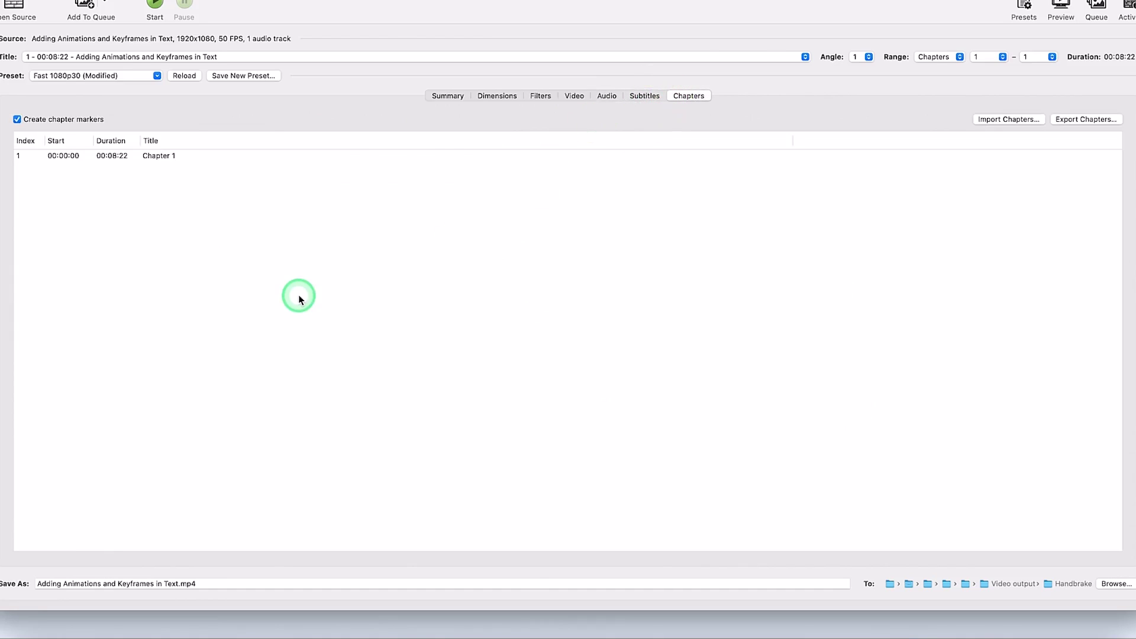
{"action": "left_click", "coordinate": [574, 95]}
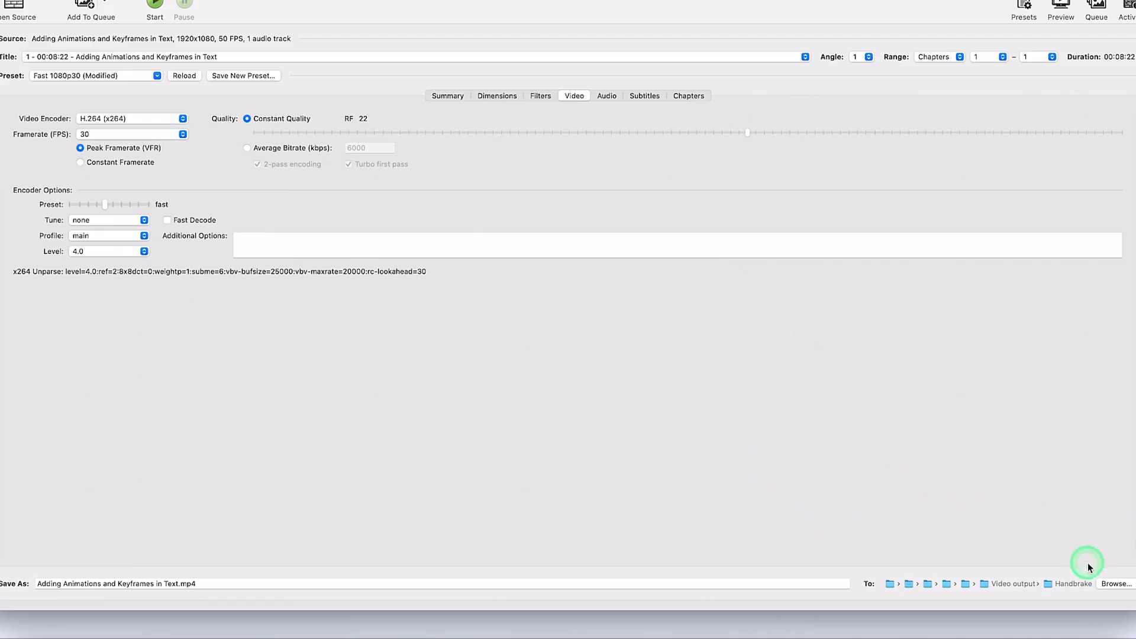
Create a 'Handbrake results' folder inside Handbrake and choose it as the output destination.
{"action": "left_click", "coordinate": [1116, 584]}
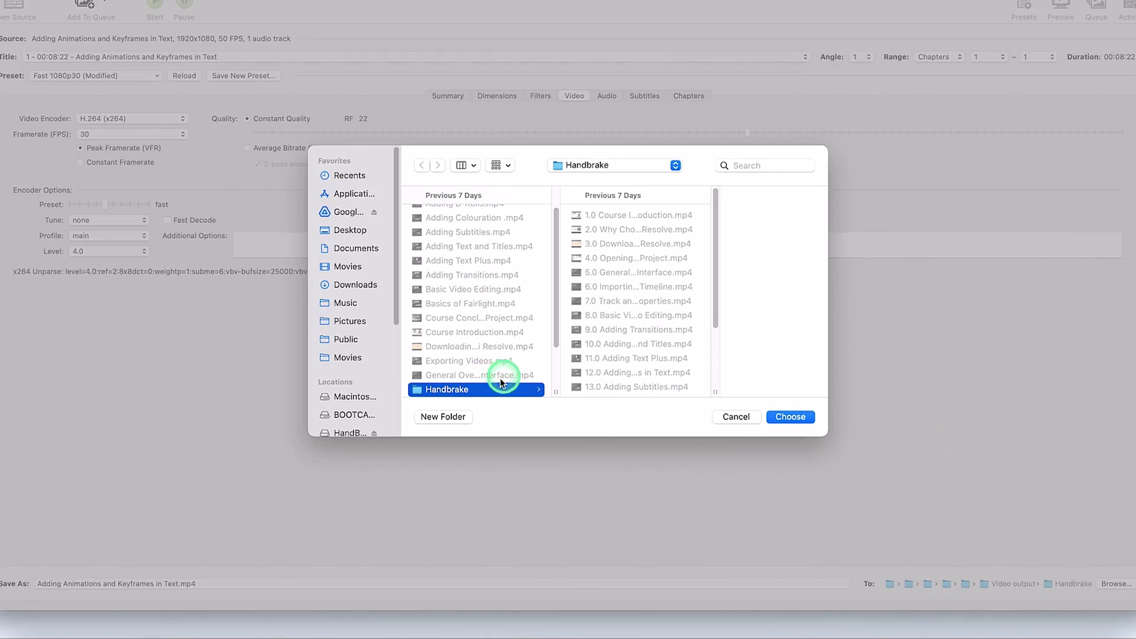
{"action": "left_click", "coordinate": [444, 416]}
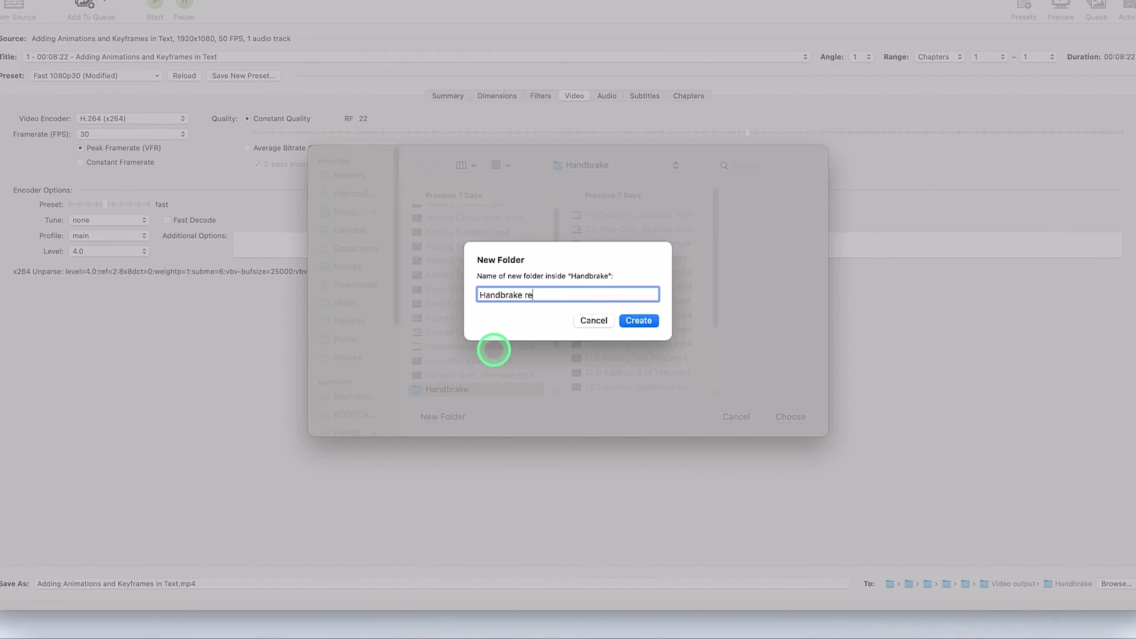
{"action": "type", "text": "Handbrake results"}
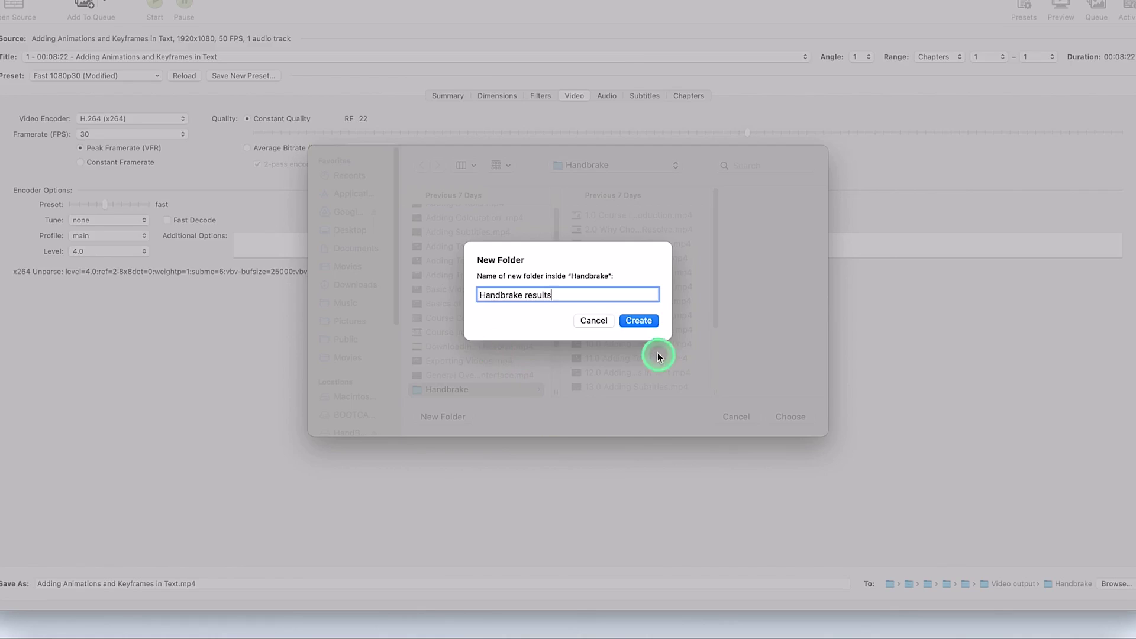
{"action": "left_click", "coordinate": [643, 321]}
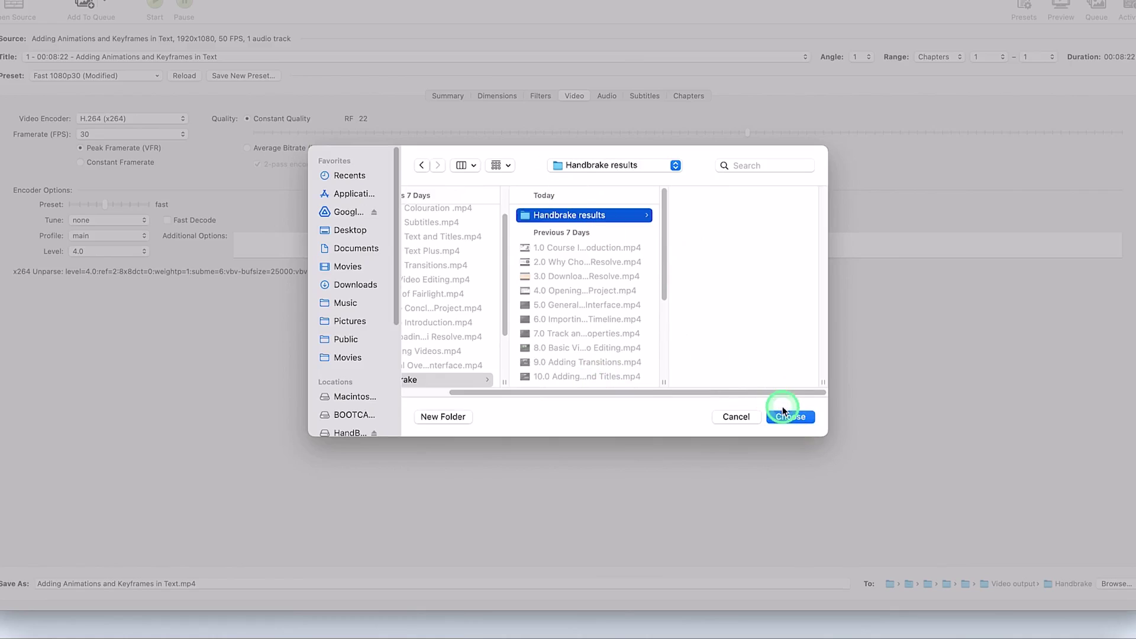
{"action": "left_click", "coordinate": [783, 415]}
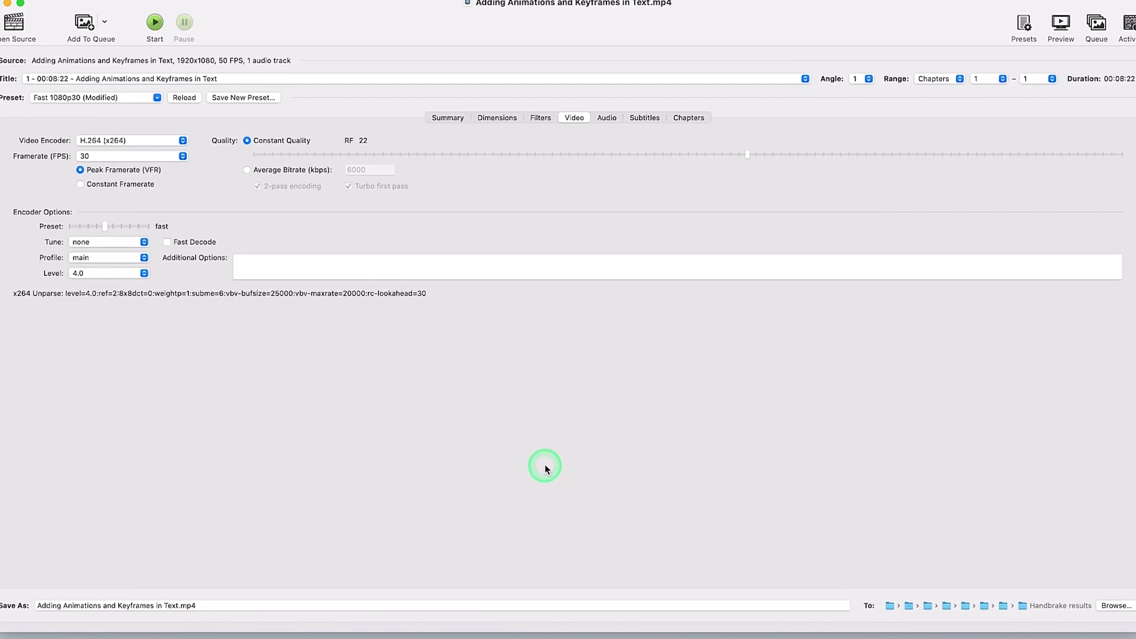
Queue the Adding Animations and Keyframes in Text encode, then view and close the Activity window.
{"action": "left_click", "coordinate": [84, 22]}
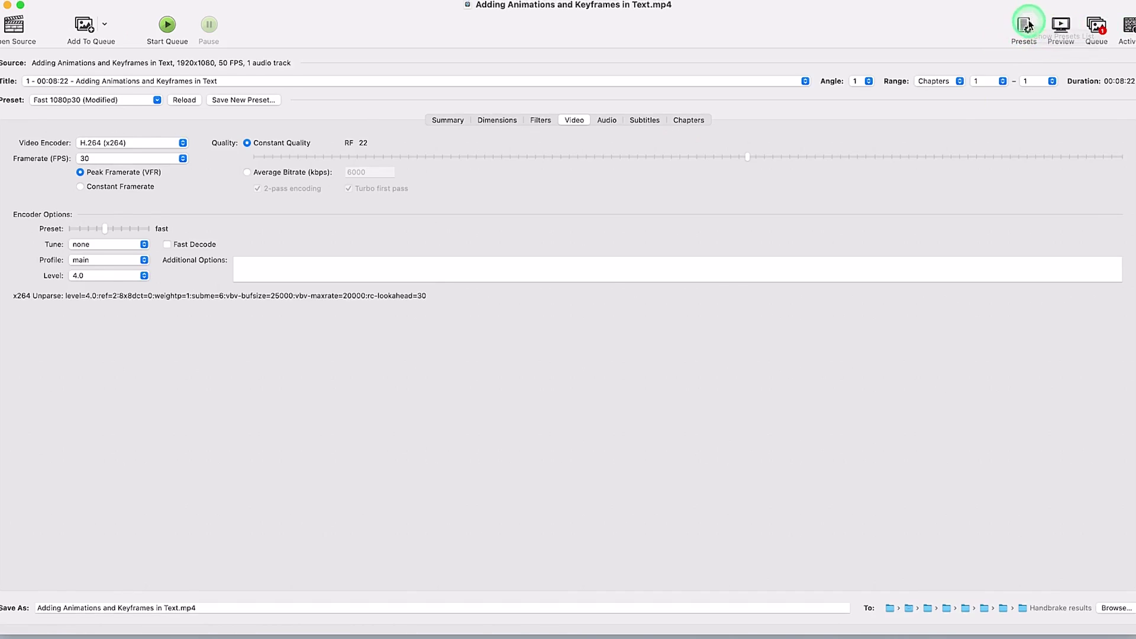
{"action": "left_click", "coordinate": [1131, 28]}
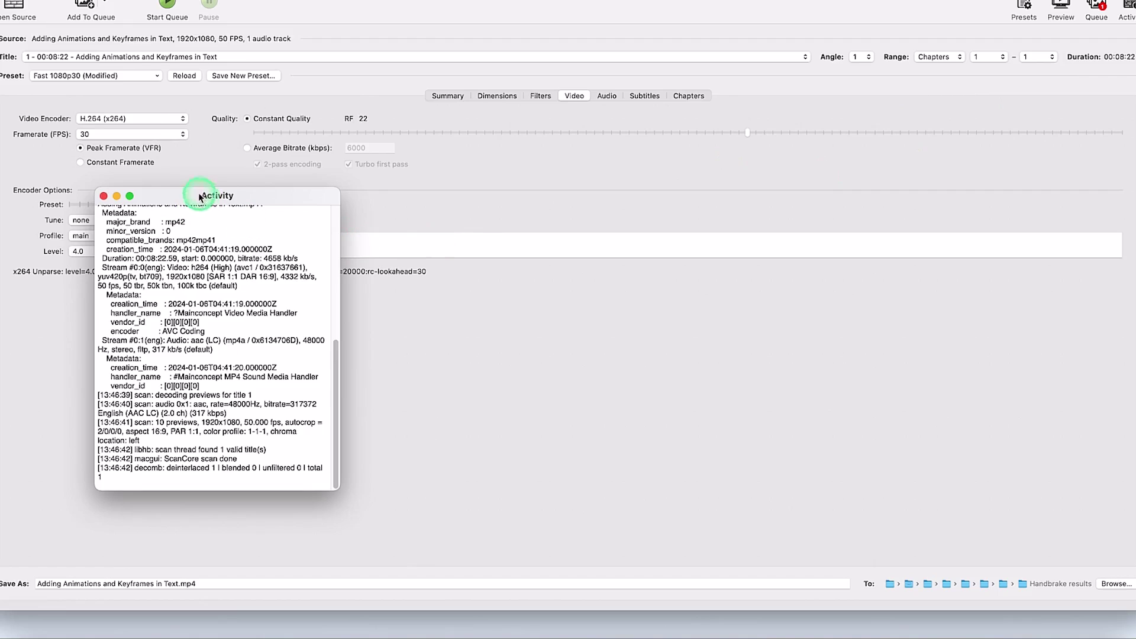
{"action": "left_click_drag", "start_coordinate": [203, 194], "coordinate": [692, 137]}
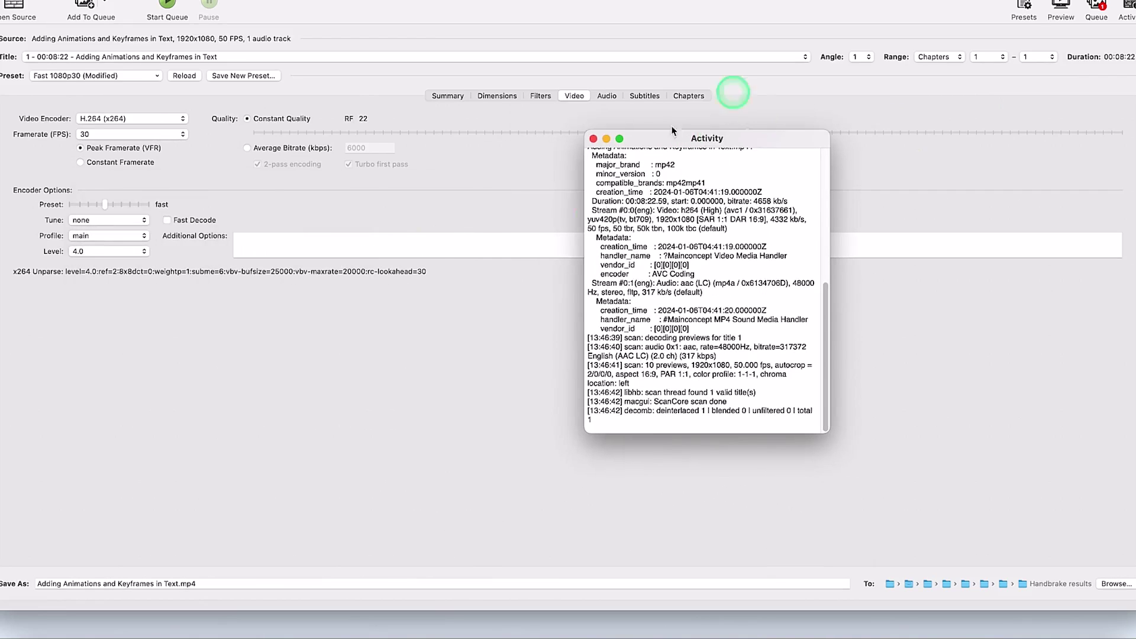
{"action": "left_click", "coordinate": [594, 139]}
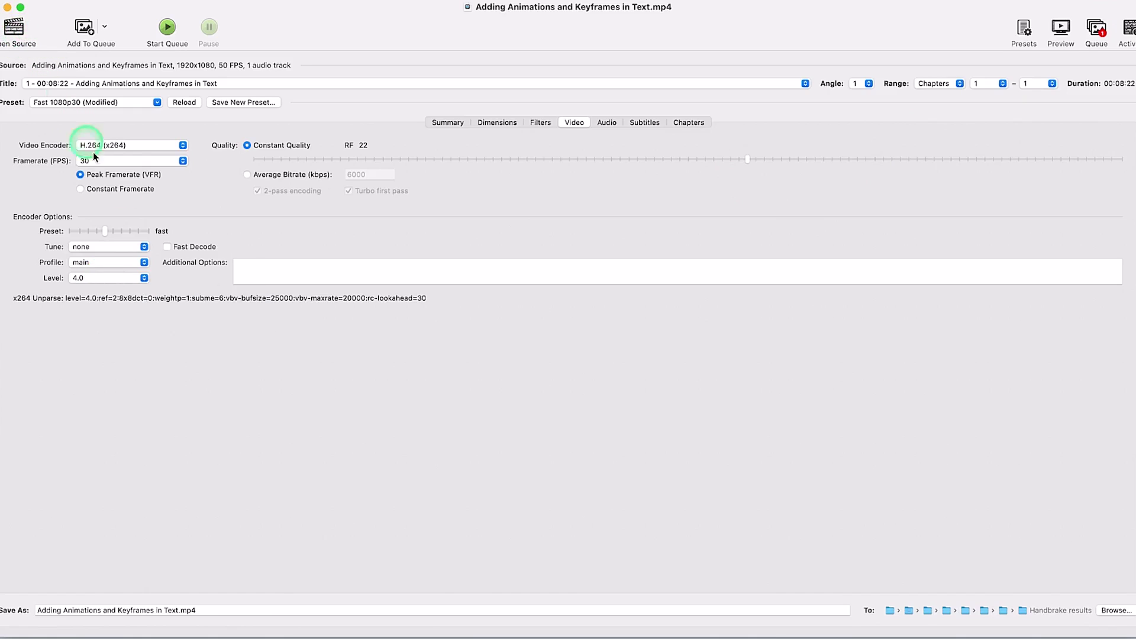
Open Adding Audio.mp4 as the source and queue it as the second RF 22 job.
{"action": "key", "text": "super+o"}
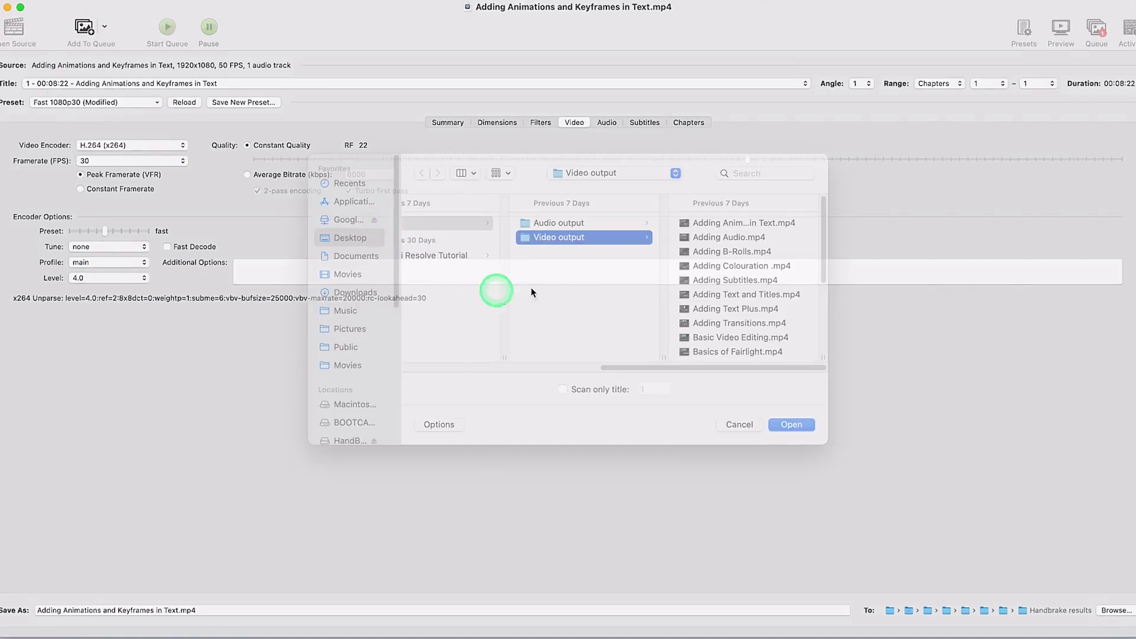
{"action": "left_click", "coordinate": [727, 237]}
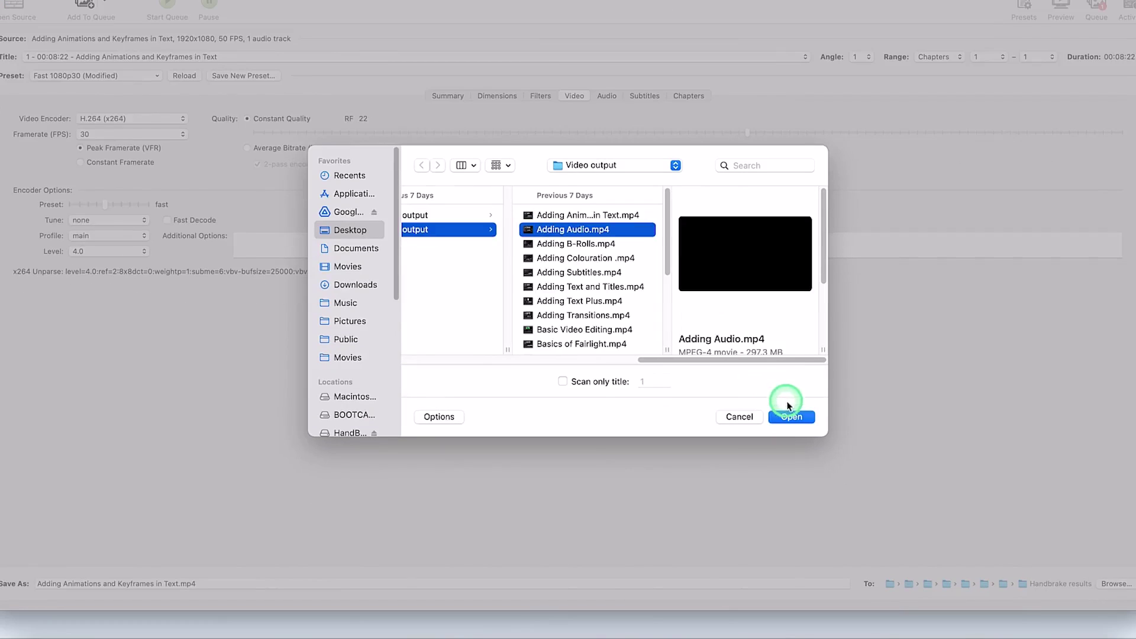
{"action": "left_click", "coordinate": [790, 416]}
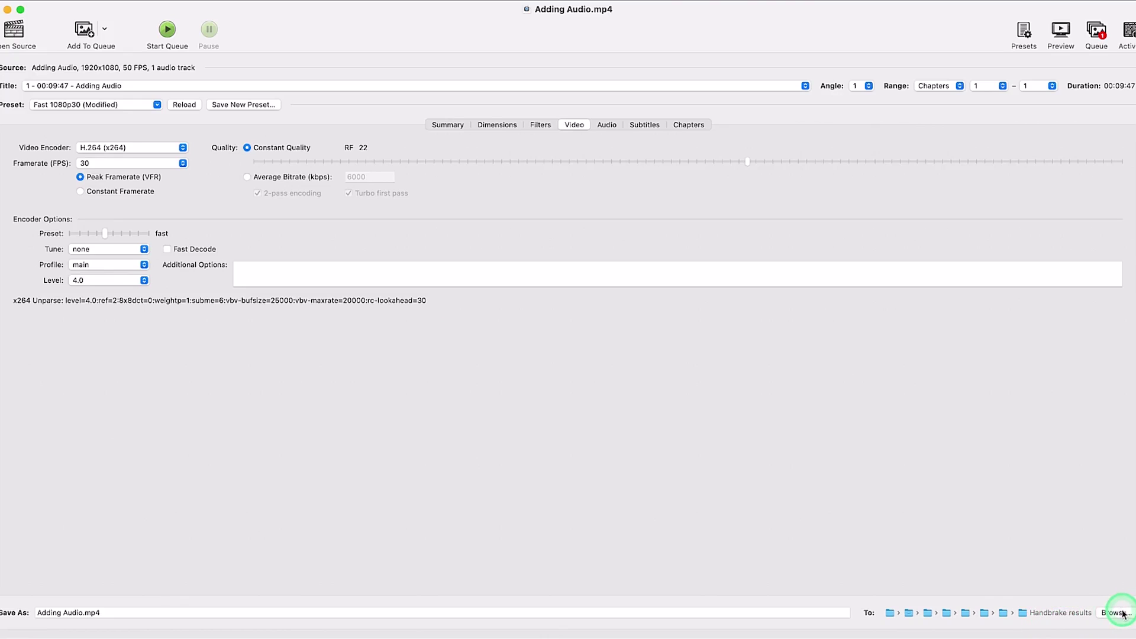
{"action": "left_click", "coordinate": [83, 30]}
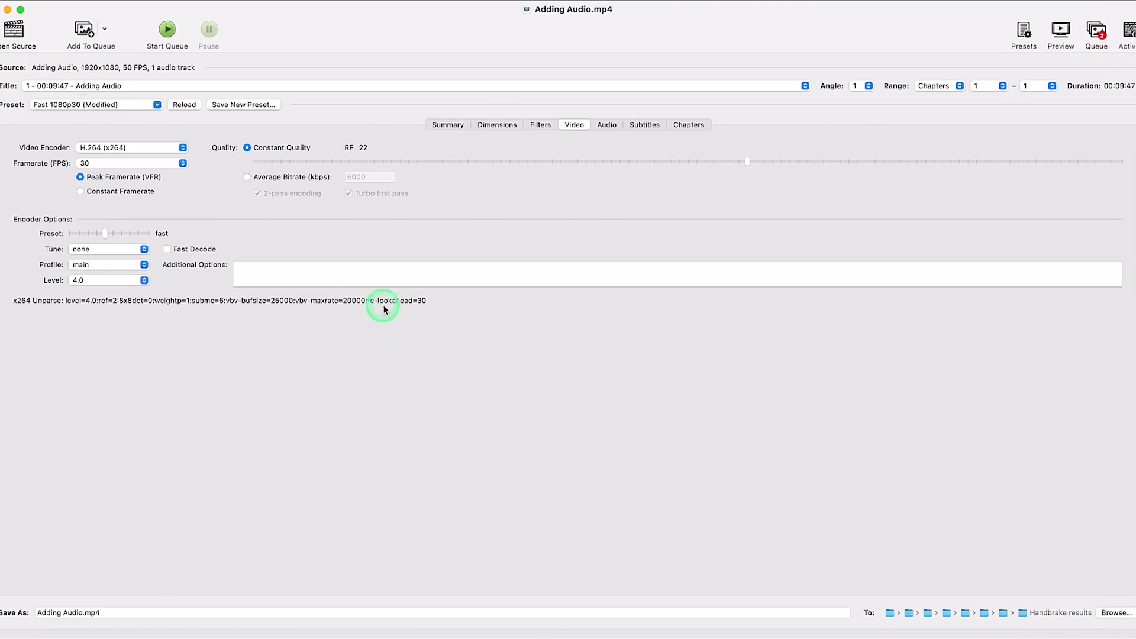
Load Adding B-Rolls.mp4 (1920x1080, 50 FPS) as the new source, saving into Handbrake results.
{"action": "key", "text": "super+o"}
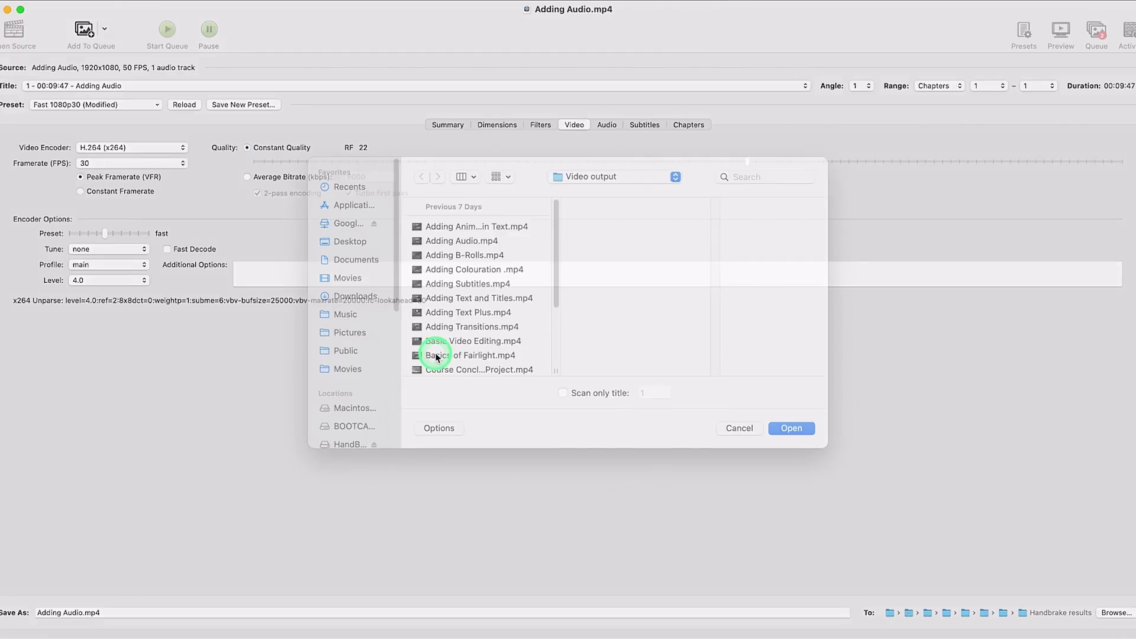
{"action": "left_click", "coordinate": [446, 277]}
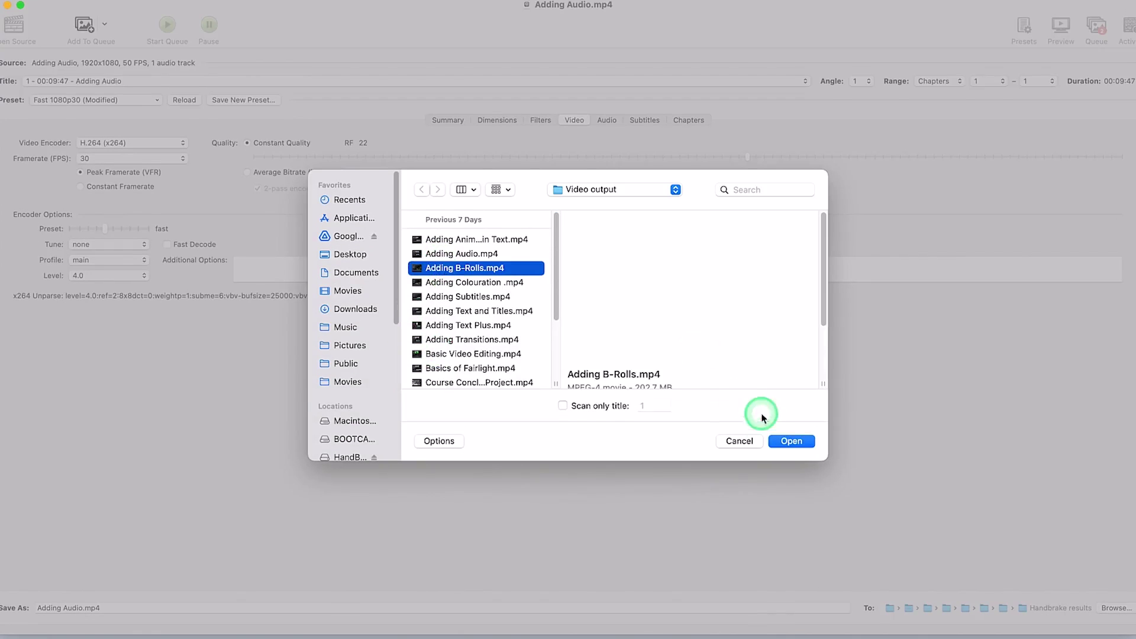
{"action": "left_click", "coordinate": [782, 442]}
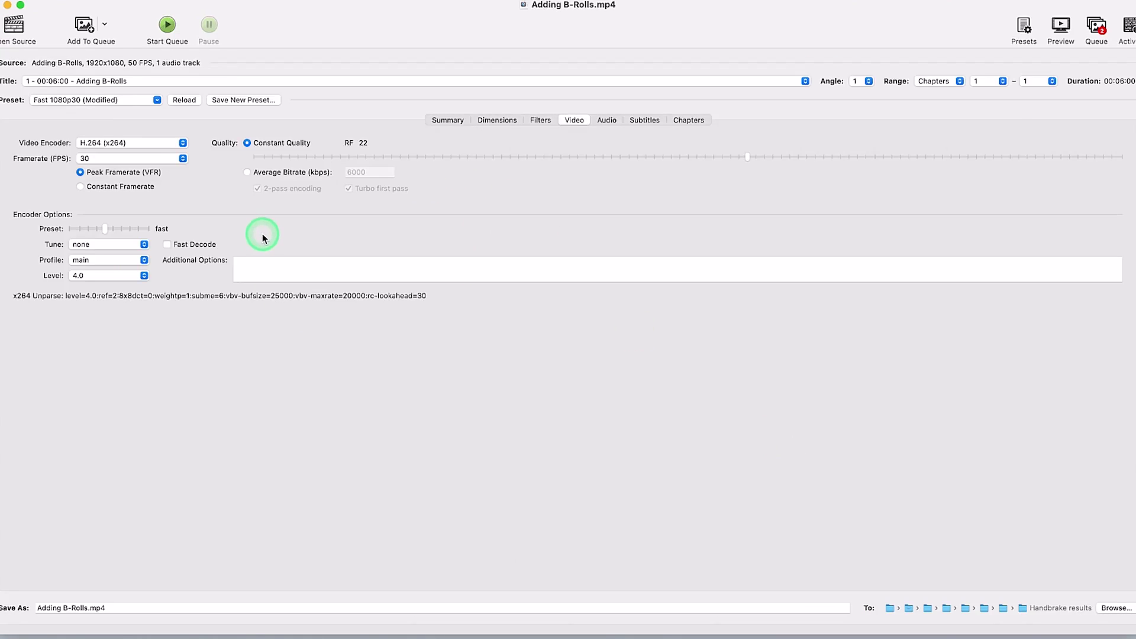
{"action": "left_click", "coordinate": [248, 340]}
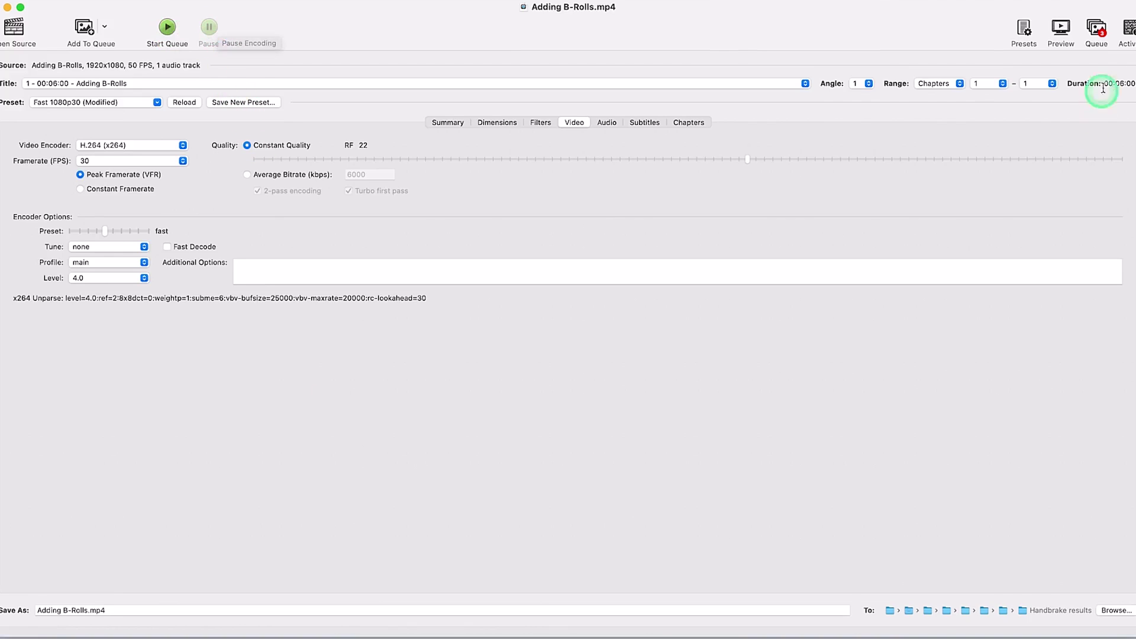
In the Queue window, delete the Adding B-Rolls.mp4 job and start encoding the Animations and Audio clips.
{"action": "left_click", "coordinate": [1095, 32]}
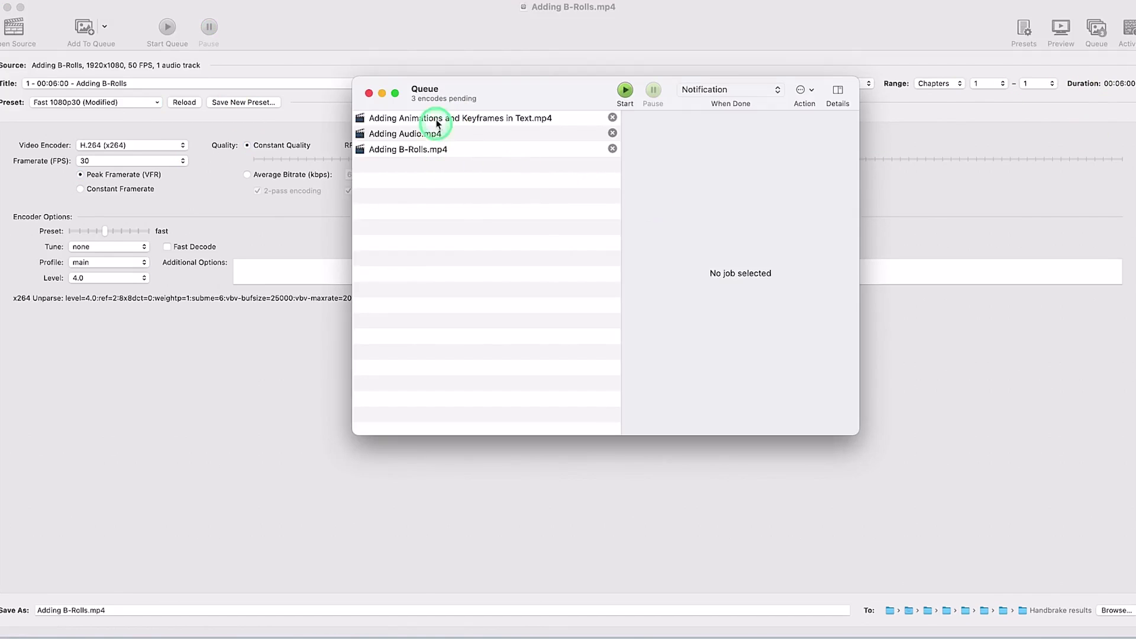
{"action": "left_click", "coordinate": [612, 149]}
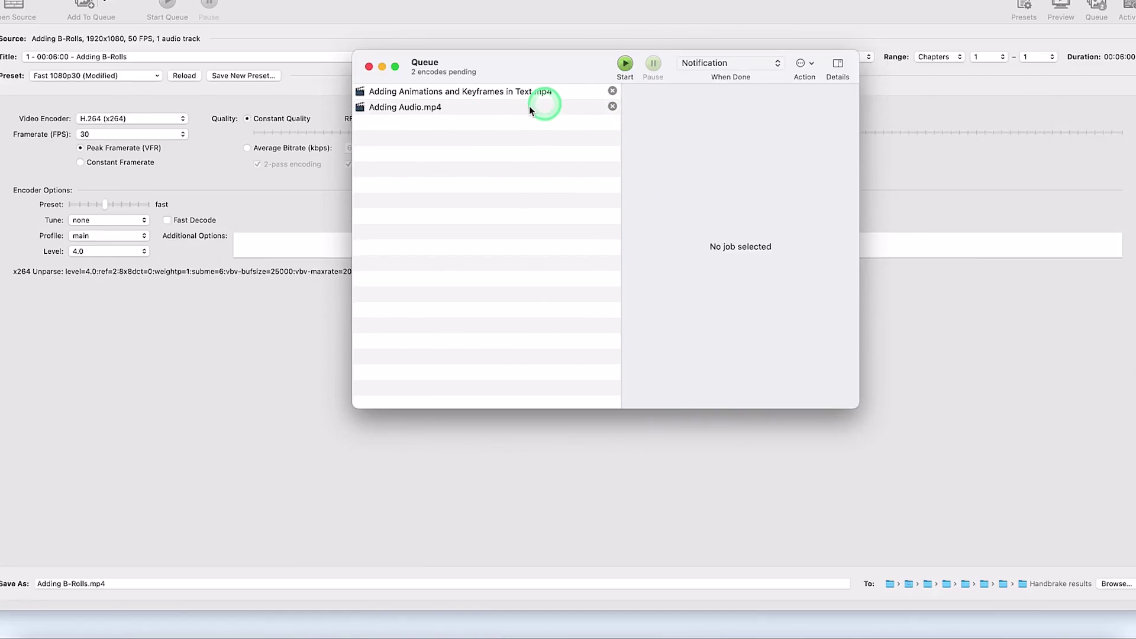
{"action": "left_click", "coordinate": [626, 64]}
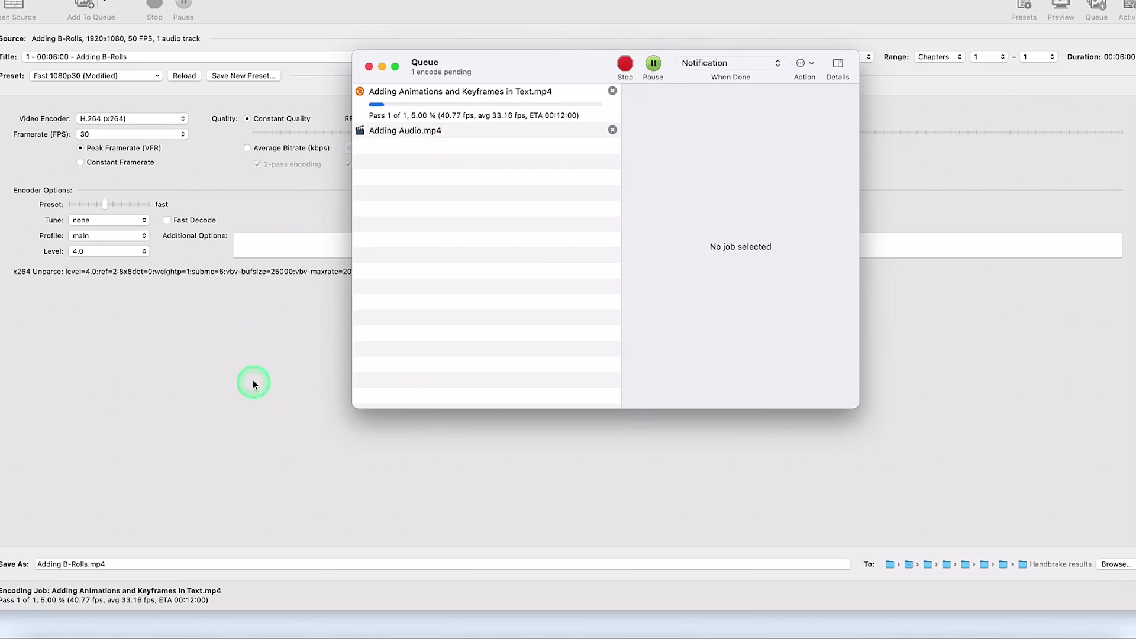
Open a Finder window beside the running encode and dismiss the Loom verification prompt.
{"action": "left_click", "coordinate": [278, 372]}
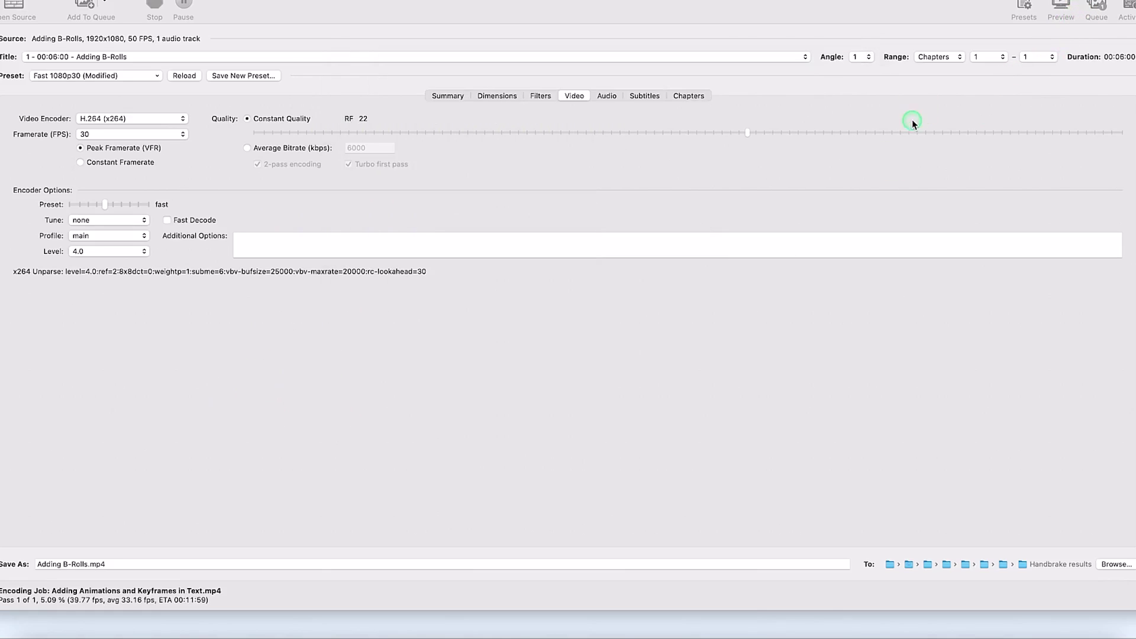
{"action": "left_click", "coordinate": [193, 623]}
{"action": "left_click", "coordinate": [590, 195]}
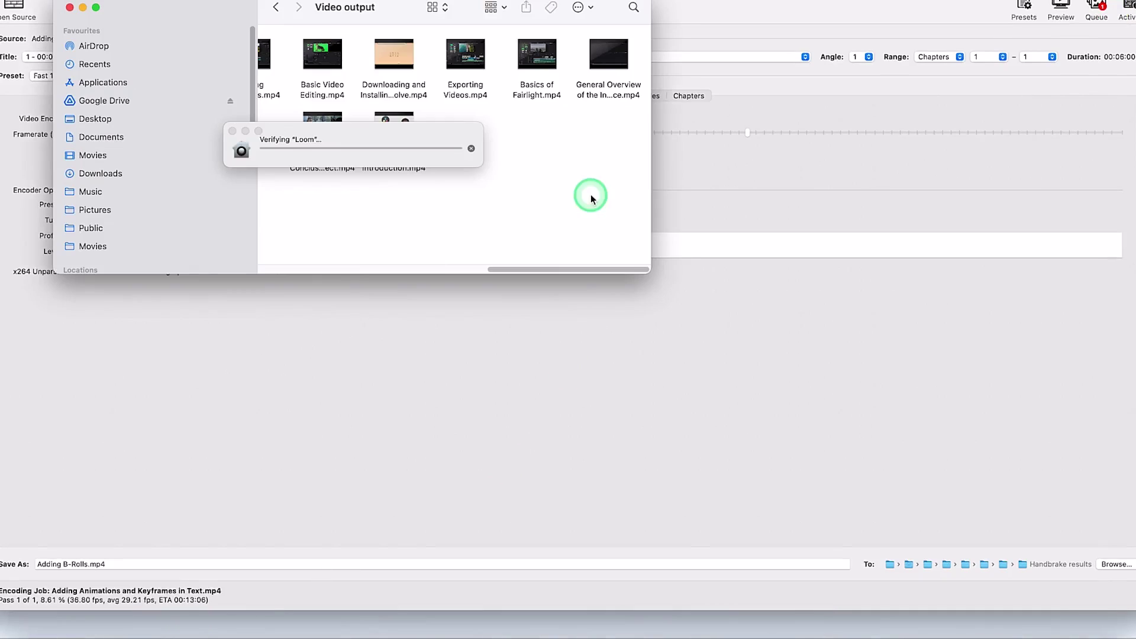
{"action": "left_click", "coordinate": [470, 148]}
{"action": "left_click", "coordinate": [377, 242]}
Browse the Video output folder of original clips and open Adding Subtitles.mp4.
{"action": "left_click", "coordinate": [449, 211]}
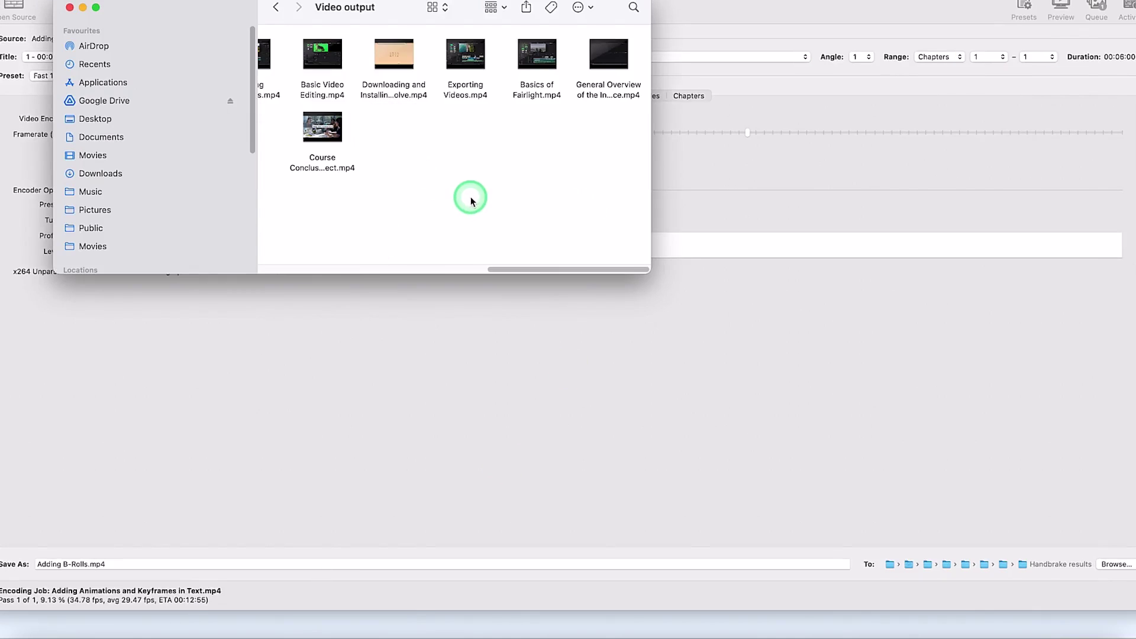
{"action": "left_click", "coordinate": [442, 329]}
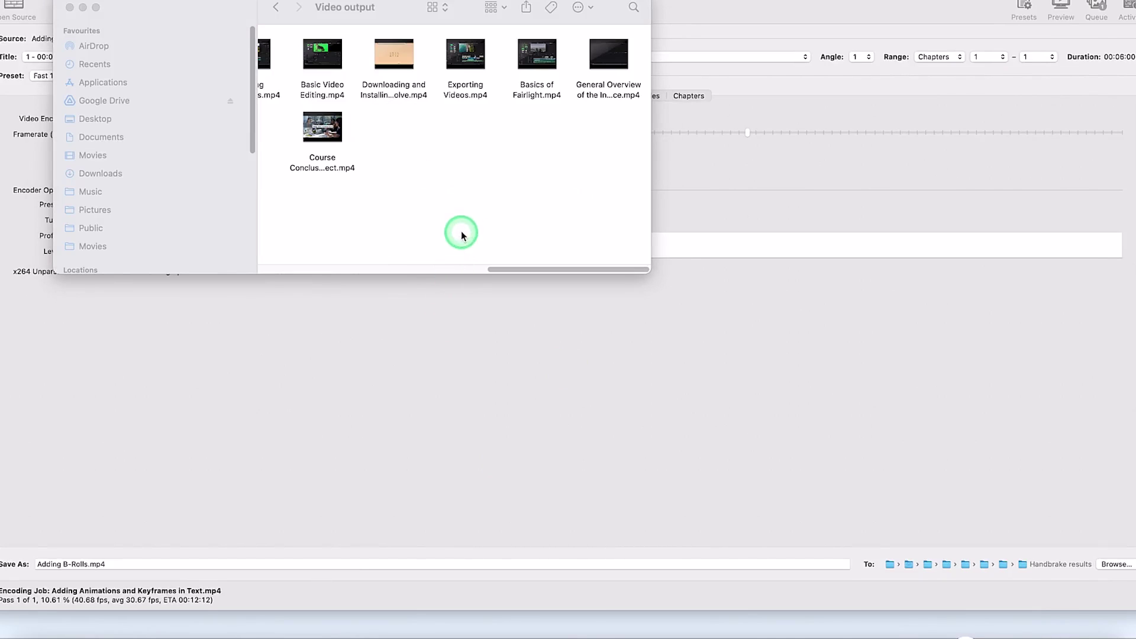
{"action": "left_click_drag", "start_coordinate": [512, 268], "coordinate": [271, 274]}
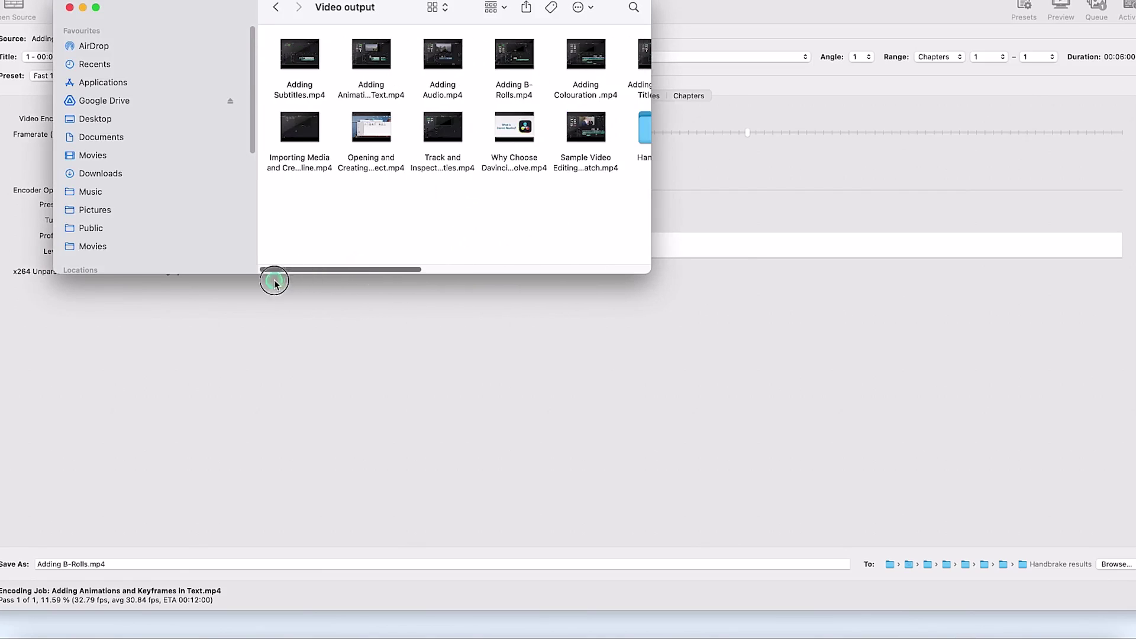
{"action": "left_click", "coordinate": [299, 96]}
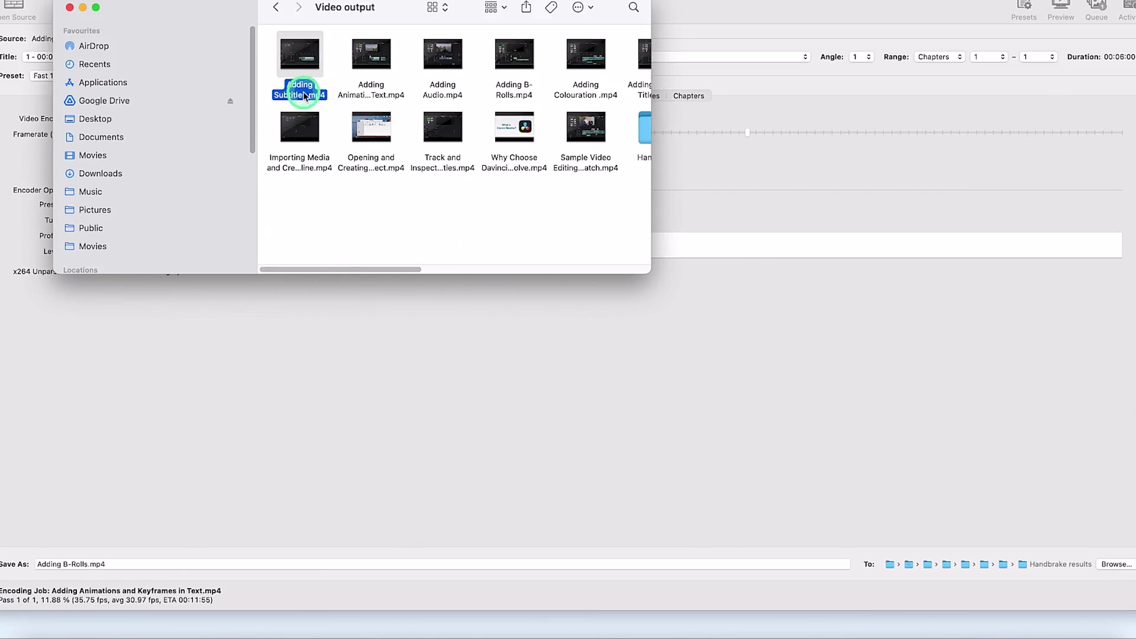
{"action": "left_click", "coordinate": [304, 91]}
{"action": "left_click", "coordinate": [303, 90]}
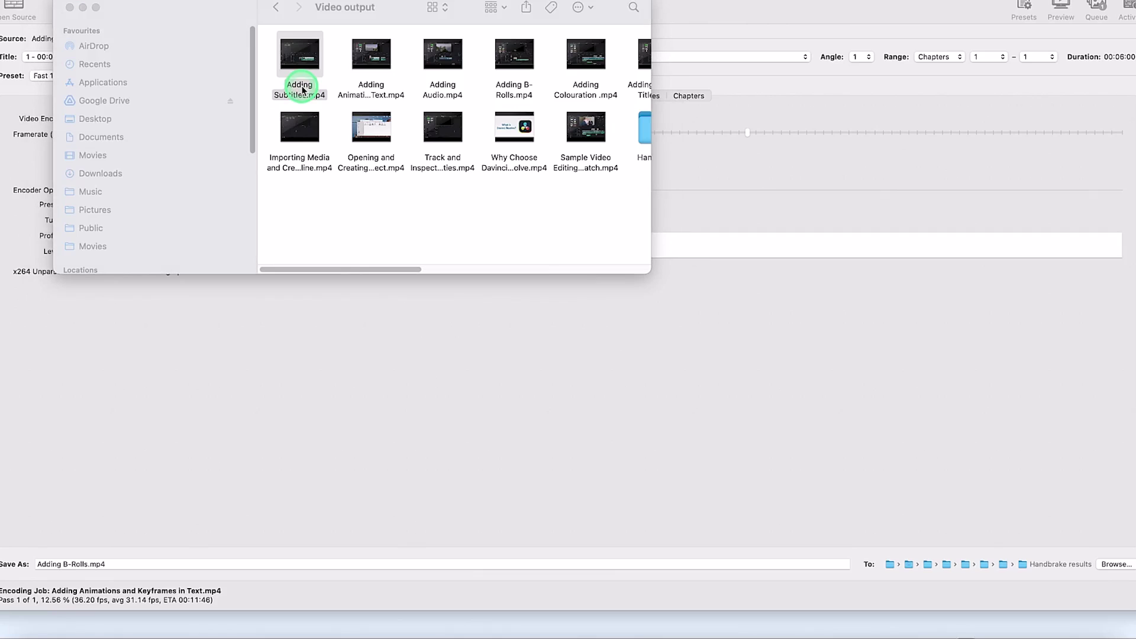
Play the original 4:56 Adding Subtitles clip in QuickTime Player to judge quality, then pause it.
{"action": "left_click", "coordinate": [302, 90]}
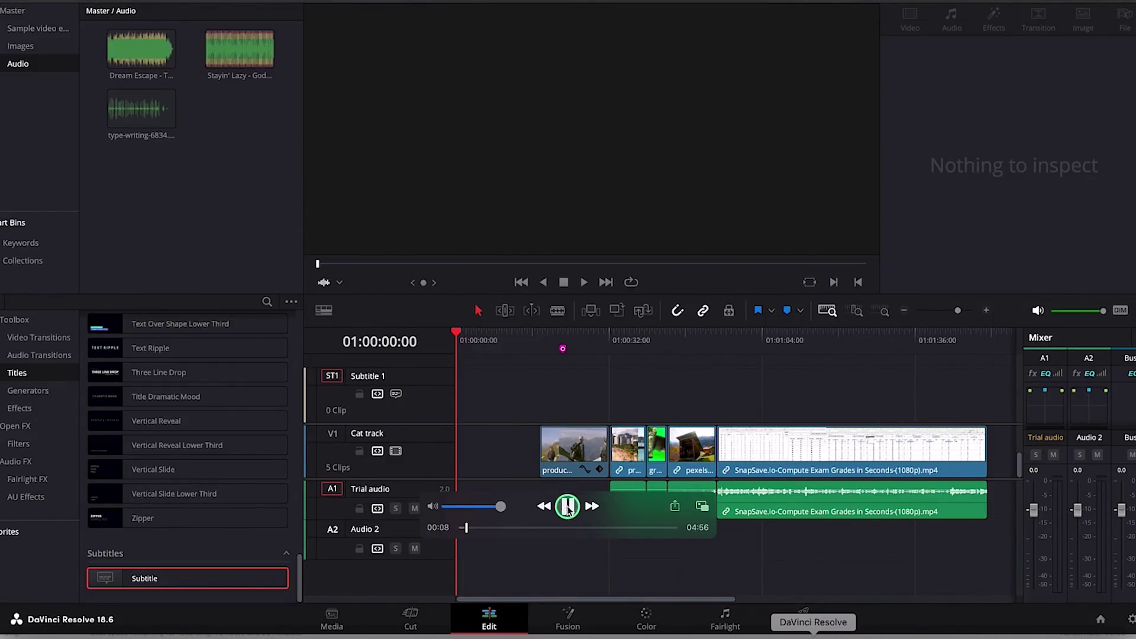
{"action": "left_click", "coordinate": [567, 508]}
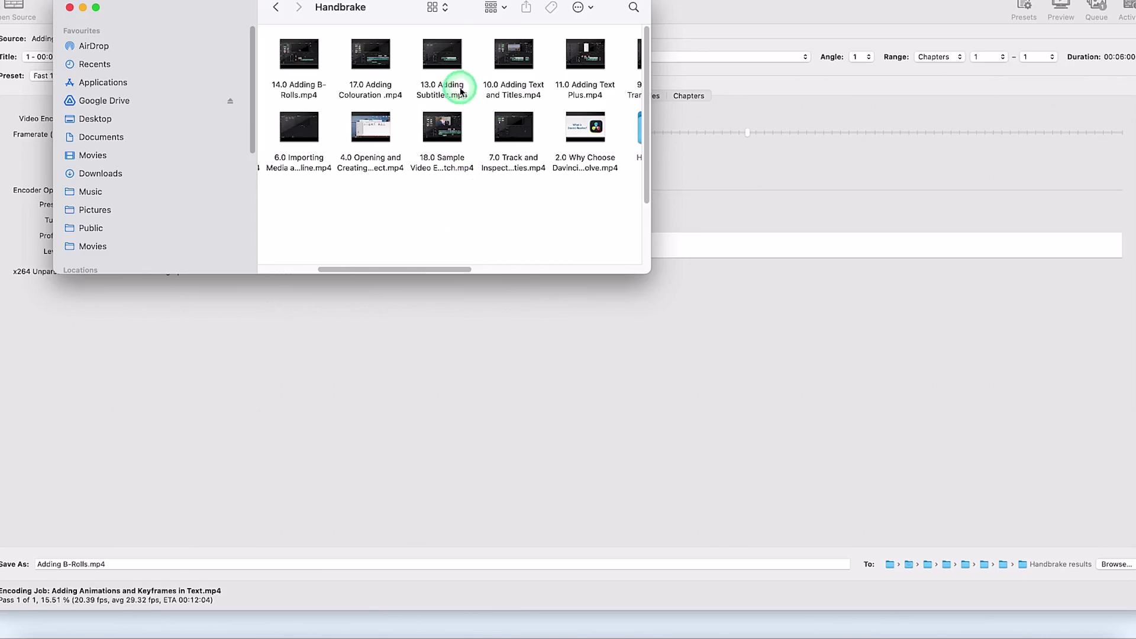
{"action": "left_click", "coordinate": [459, 90]}
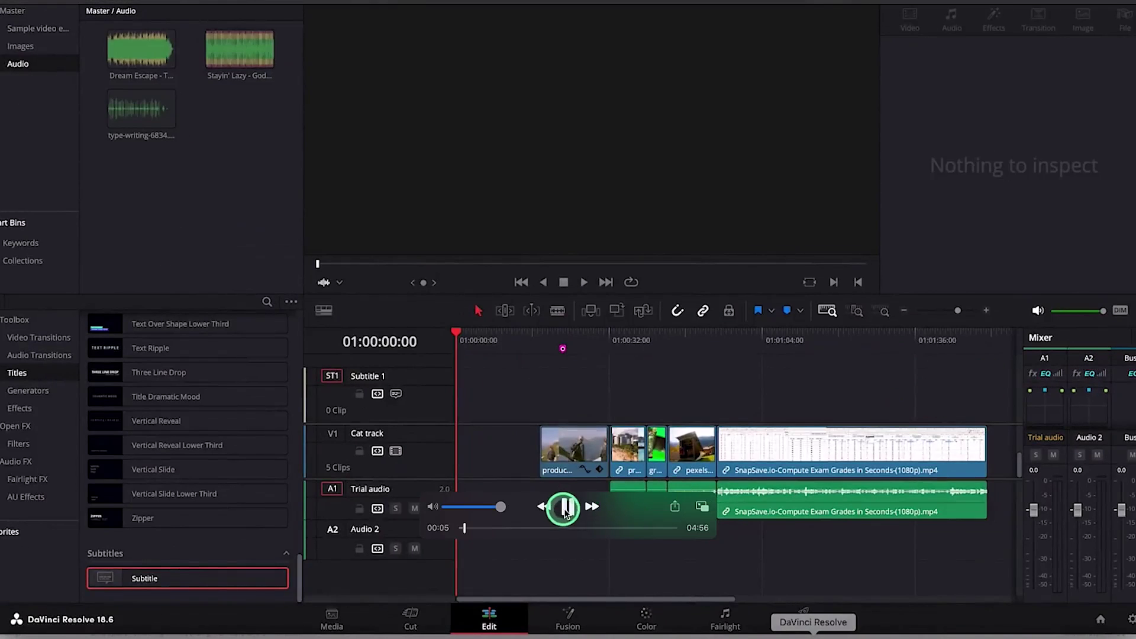
{"action": "left_click", "coordinate": [568, 508]}
{"action": "left_click", "coordinate": [692, 383]}
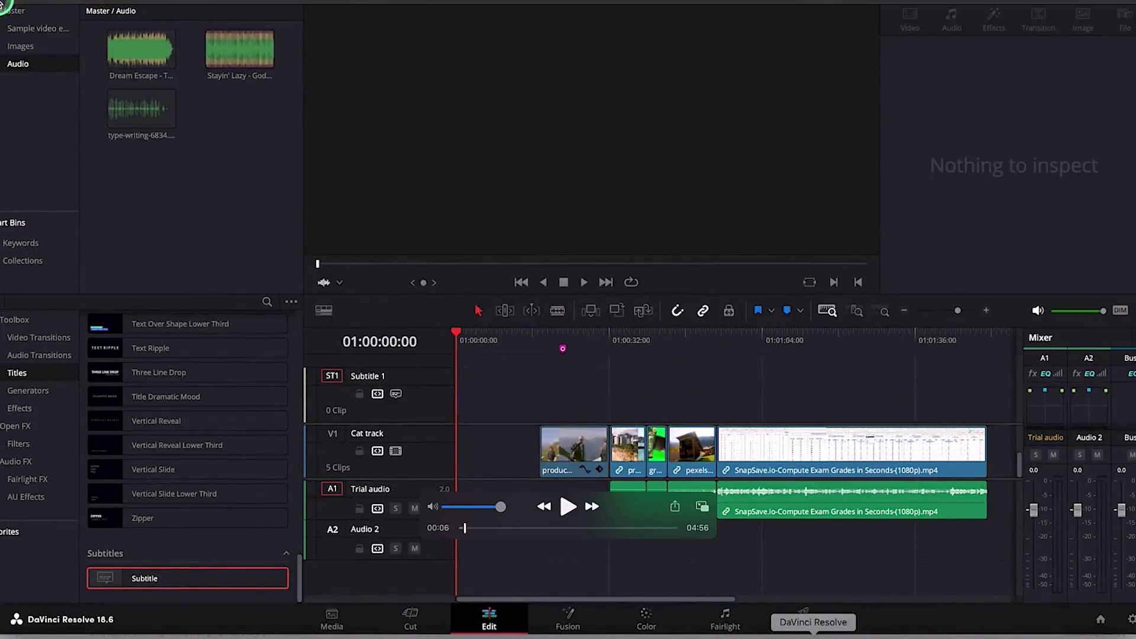
Close the player and show Get Info for the original Adding Subtitles.mp4 in Video output.
{"action": "key", "text": "space"}
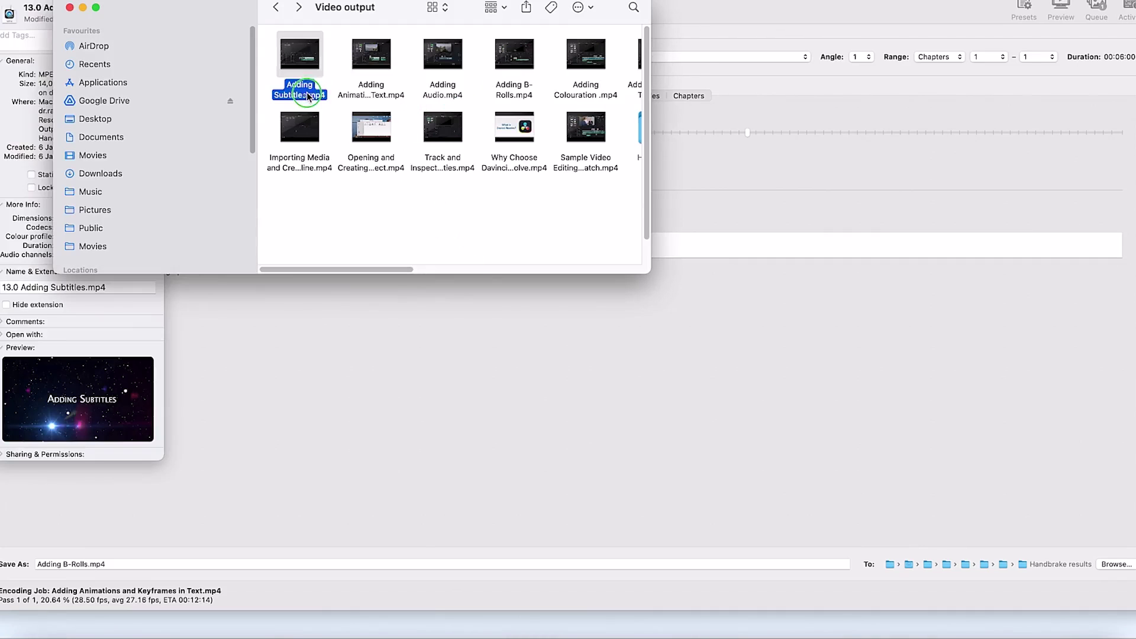
{"action": "right_click", "coordinate": [307, 91]}
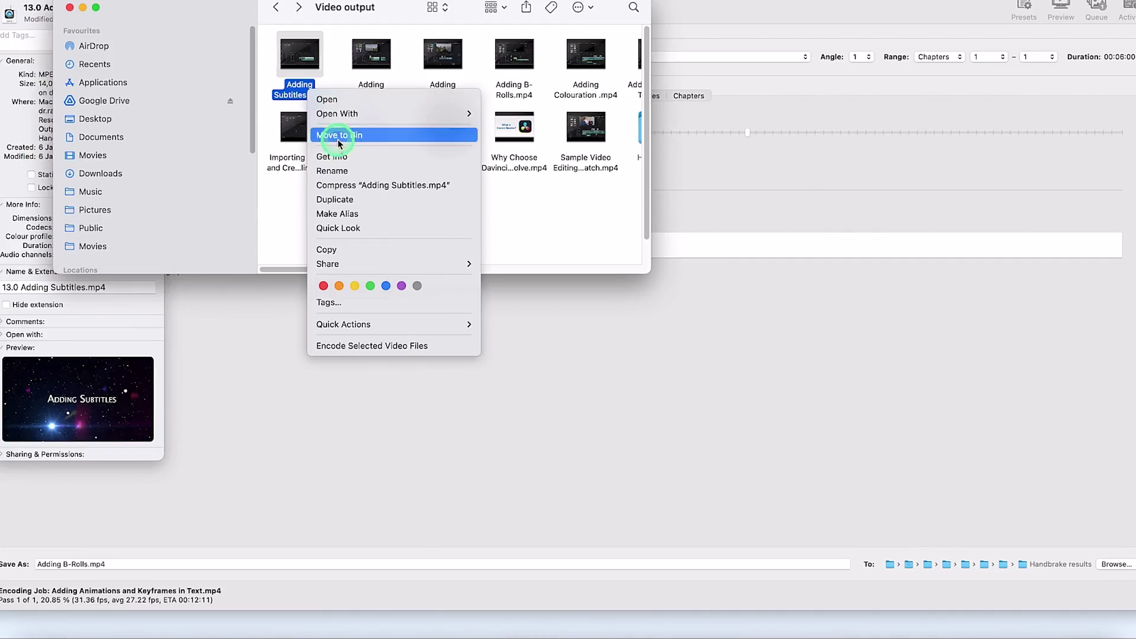
{"action": "left_click", "coordinate": [340, 159]}
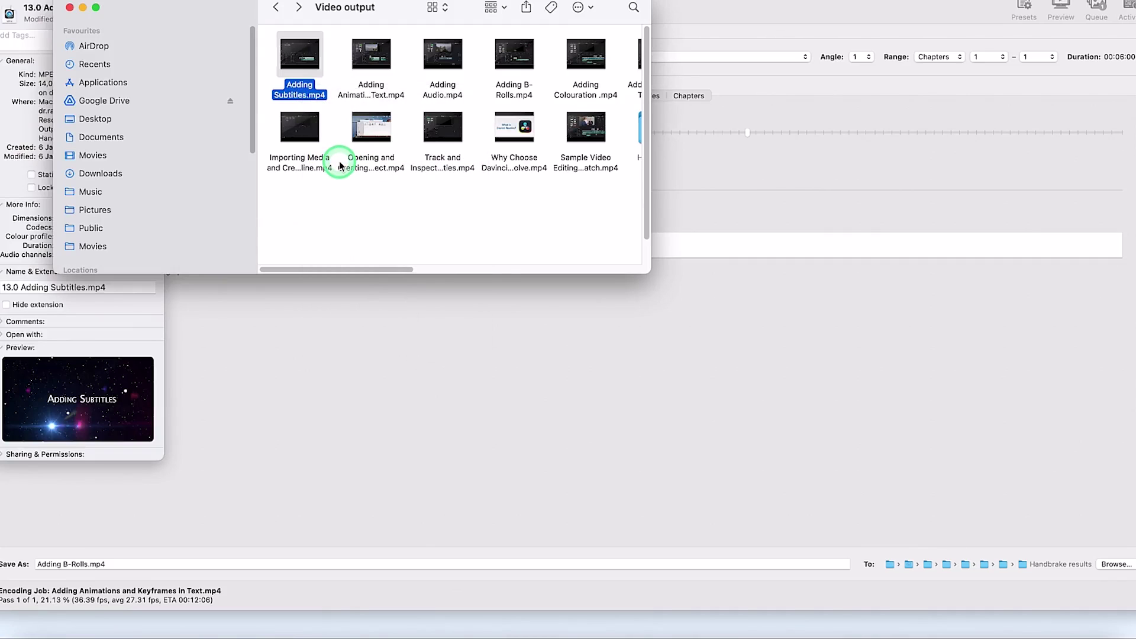